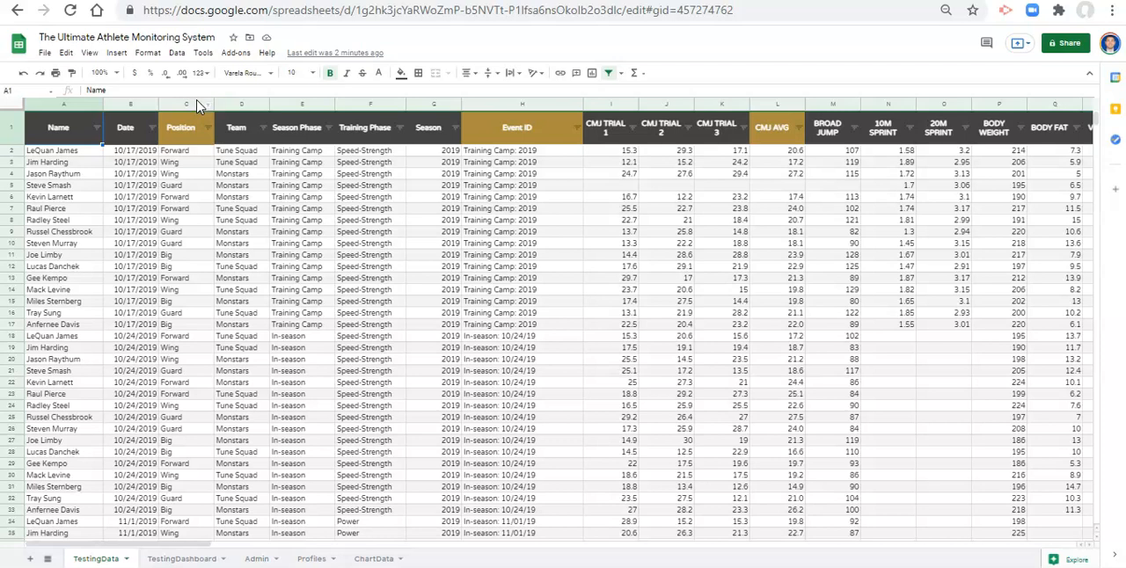
- Try inserting a blank column before the Position column, and undo the insertion
{"action": "left_click", "coordinate": [189, 105]}
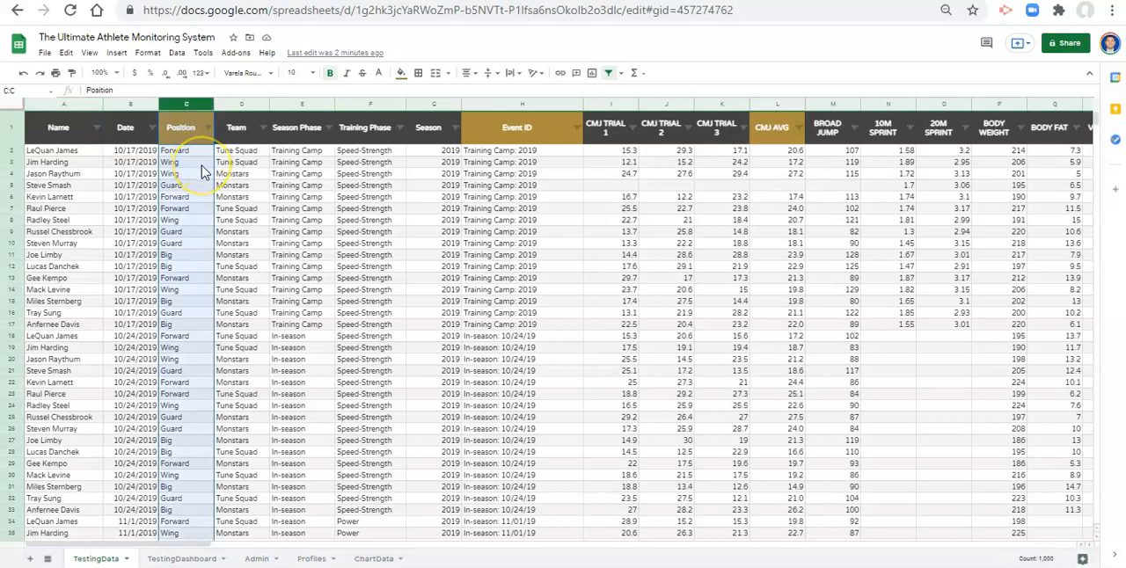
{"action": "right_click", "coordinate": [198, 111]}
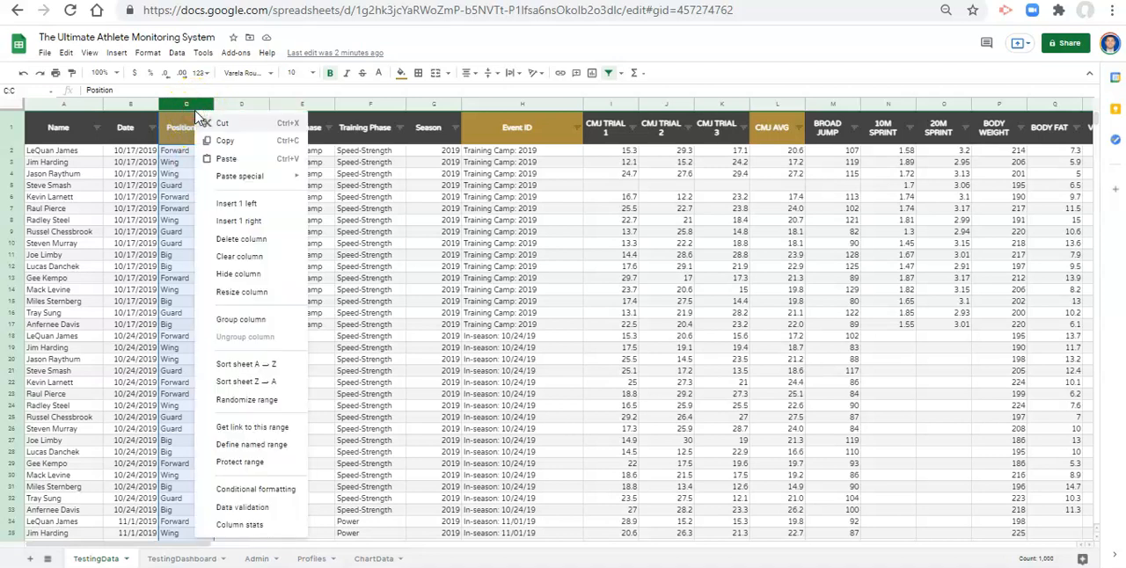
{"action": "left_click", "coordinate": [236, 208]}
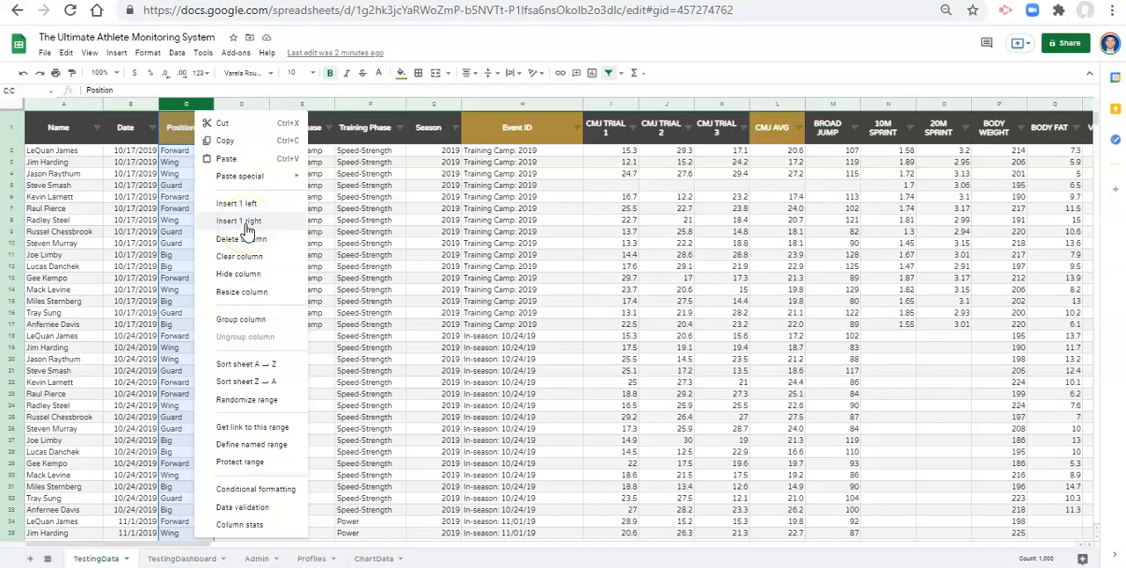
{"action": "left_click", "coordinate": [252, 206]}
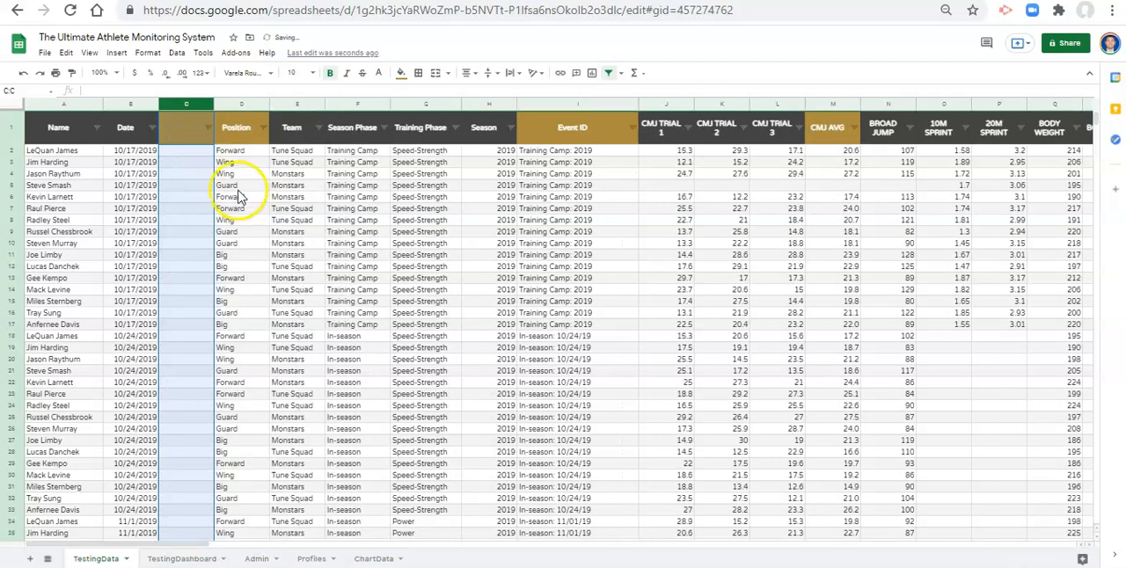
{"action": "left_click", "coordinate": [186, 136]}
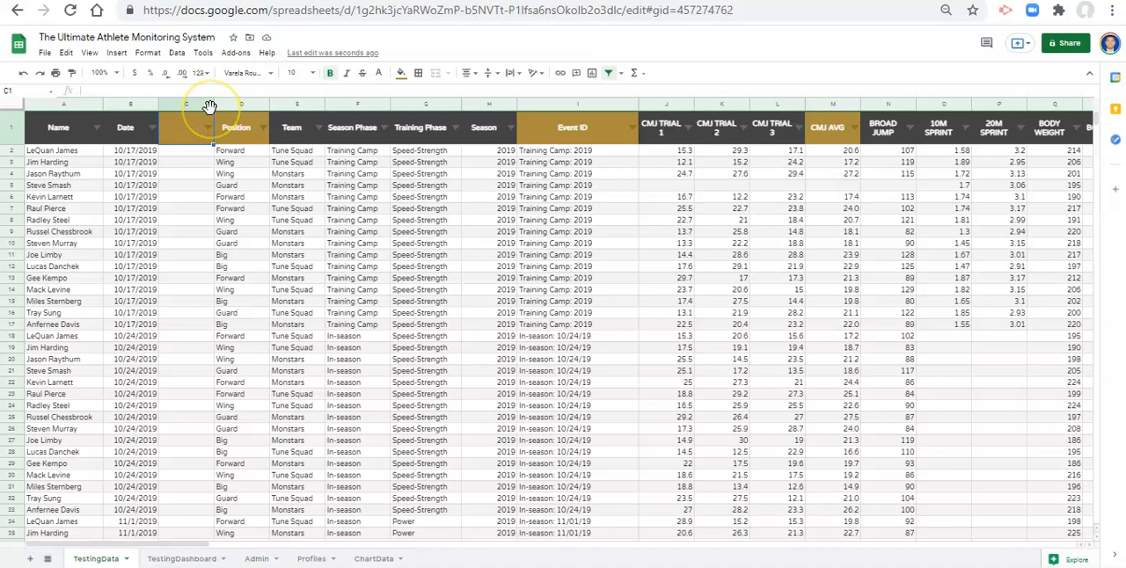
{"action": "key", "text": "ctrl+z"}
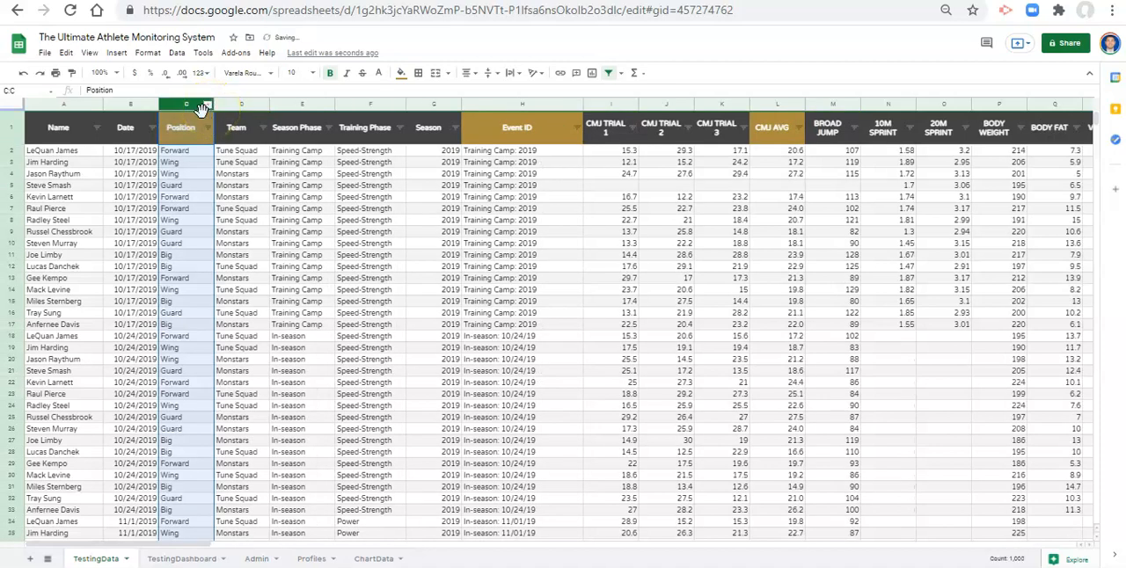
- Insert one blank column directly before the Position column on the TestingData sheet
{"action": "left_click", "coordinate": [118, 55]}
{"action": "left_click", "coordinate": [154, 77]}
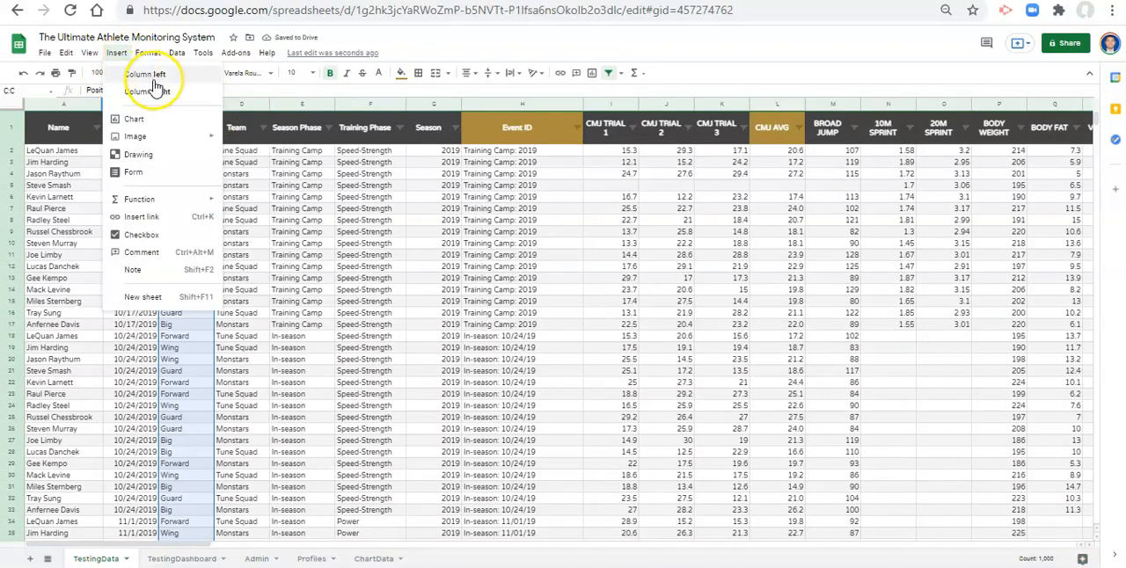
{"action": "left_click", "coordinate": [155, 79]}
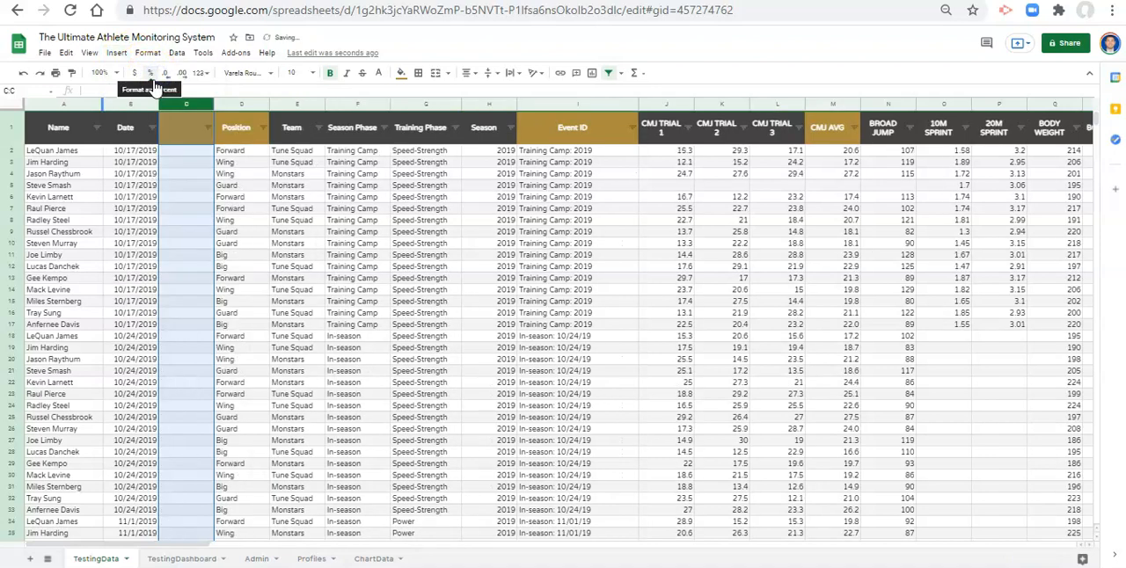
- Give the new column's header cell C1 a dark grey fill and white text
{"action": "left_click", "coordinate": [186, 132]}
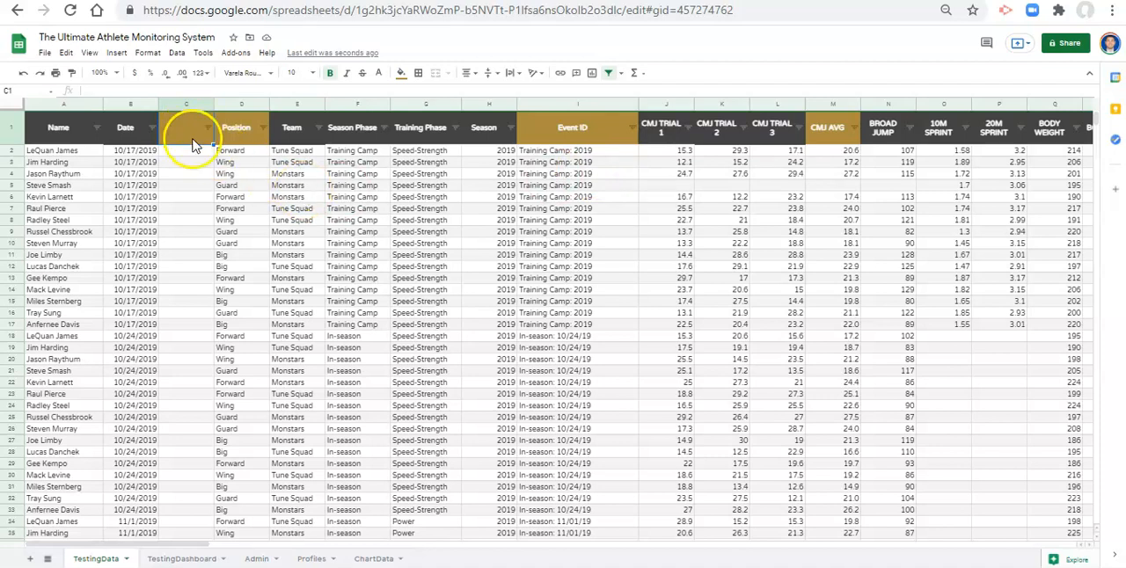
{"action": "left_click", "coordinate": [401, 72]}
{"action": "left_click", "coordinate": [415, 111]}
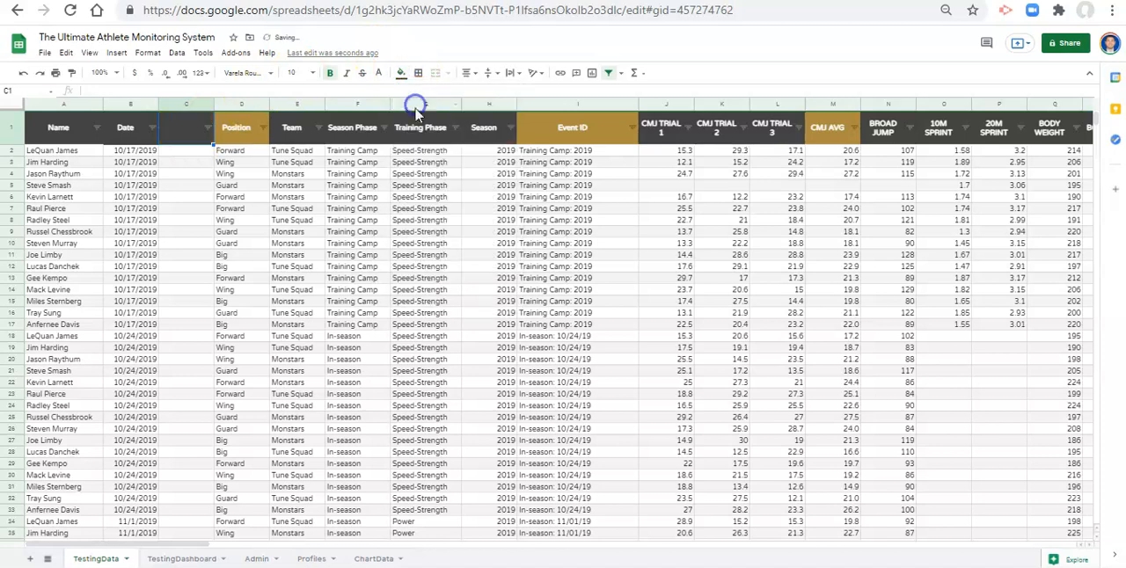
{"action": "left_click", "coordinate": [378, 72]}
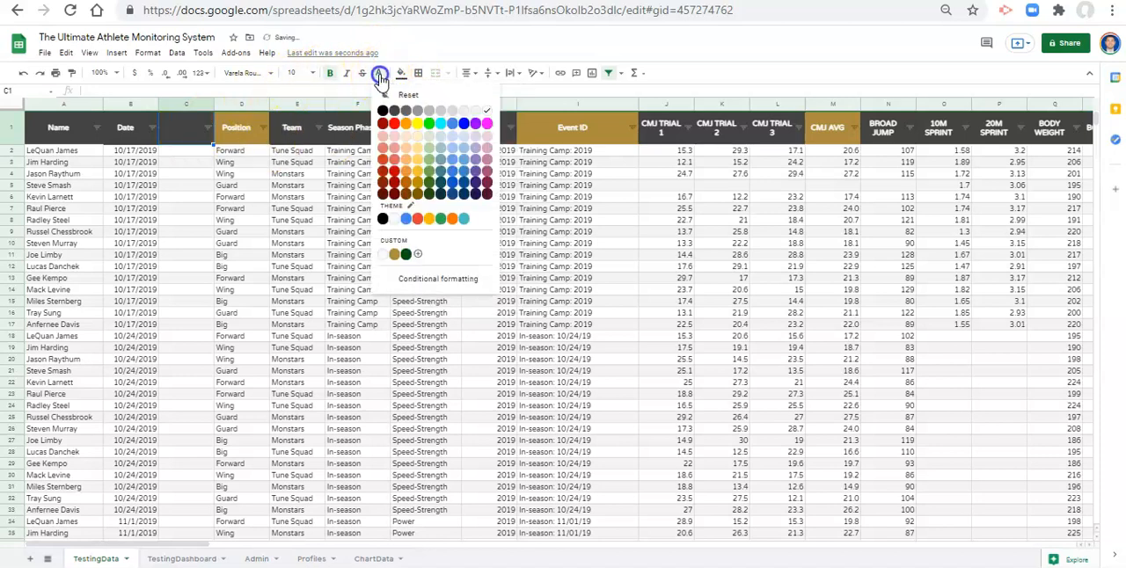
{"action": "left_click", "coordinate": [486, 111]}
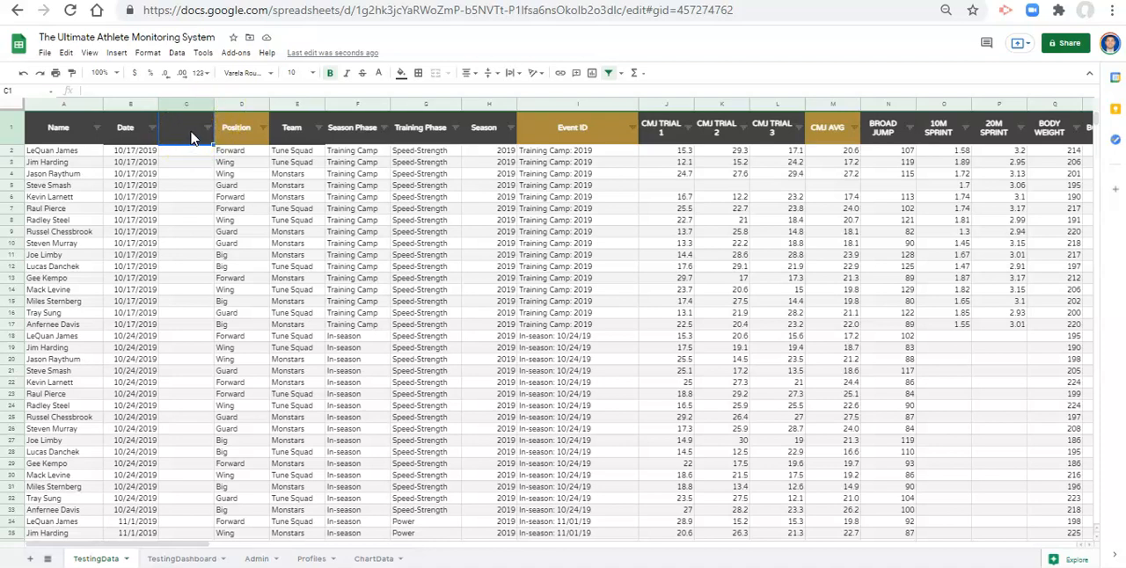
- Enter the header "Participation Status" in cell C1
{"action": "double_click", "coordinate": [209, 138]}
{"action": "type", "text": "Participation Status"}
{"action": "key", "text": "Return"}
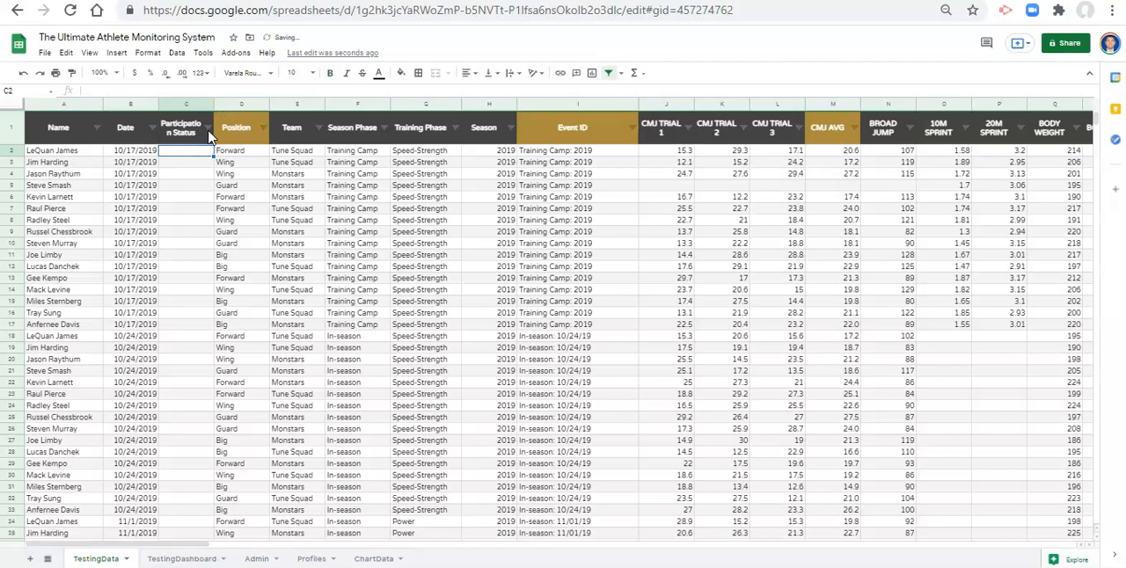
- Enter Full in C2, Limited in C3 and Full in C4 under Participation Status
{"action": "type", "text": "Full"}
{"action": "key", "text": "Return"}
{"action": "type", "text": "Fu"}
{"action": "key", "text": "BackSpace"}
{"action": "key", "text": "BackSpace"}
{"action": "type", "text": "Limited"}
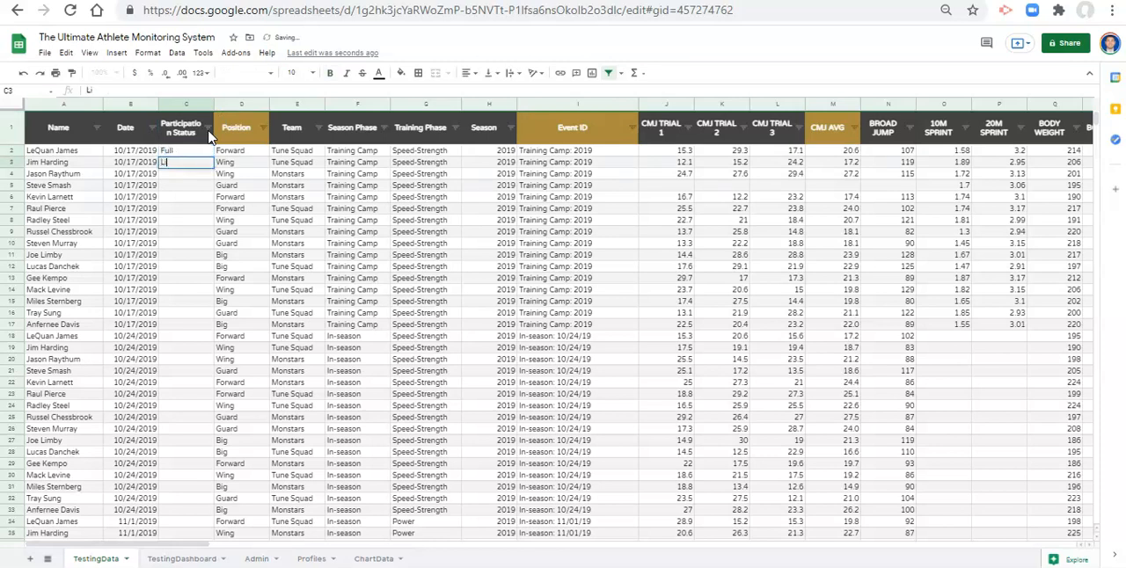
{"action": "key", "text": "Return"}
{"action": "type", "text": "Full"}
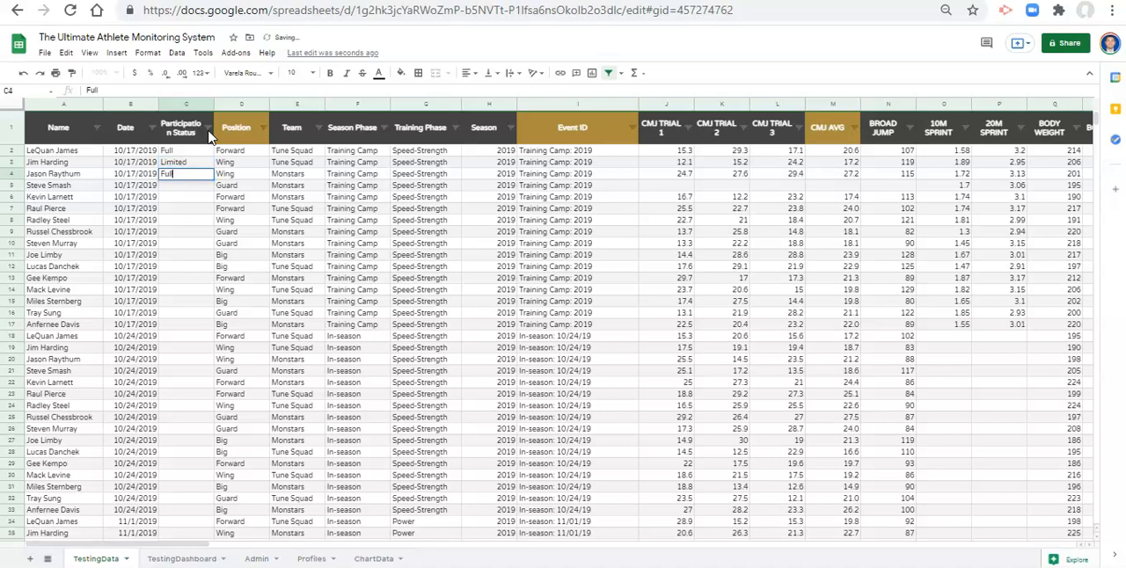
- Change C3 to Full and copy Full down the Participation Status column to the last data row, C145
{"action": "key", "text": "Up"}
{"action": "type", "text": "Full"}
{"action": "key", "text": "ctrl+shift+Down"}
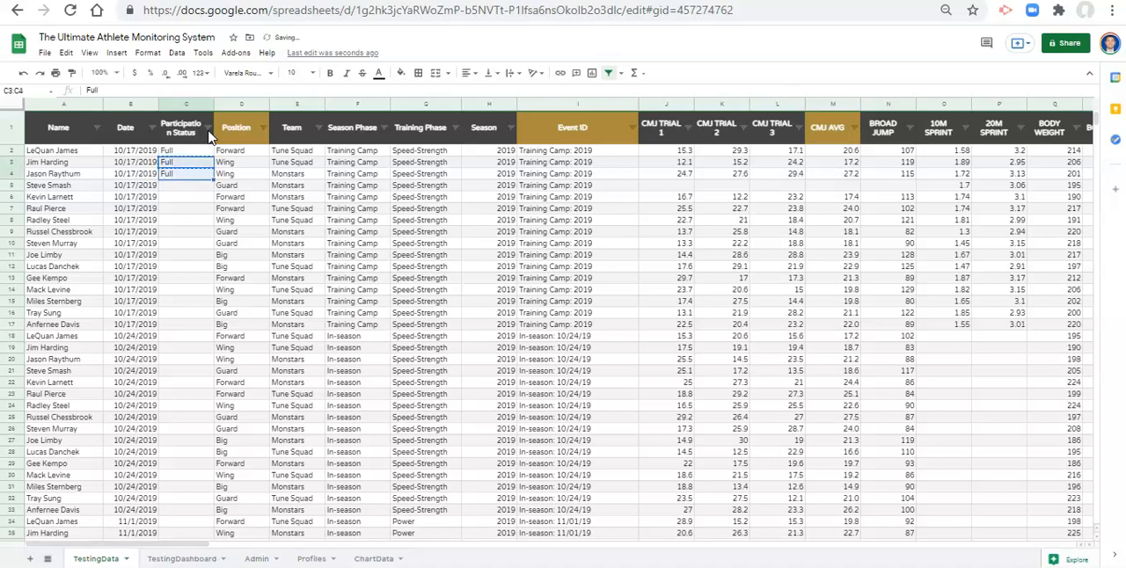
{"action": "key", "text": "ctrl+shift+Down"}
{"action": "key", "text": "Up"}
{"action": "key", "text": "Left"}
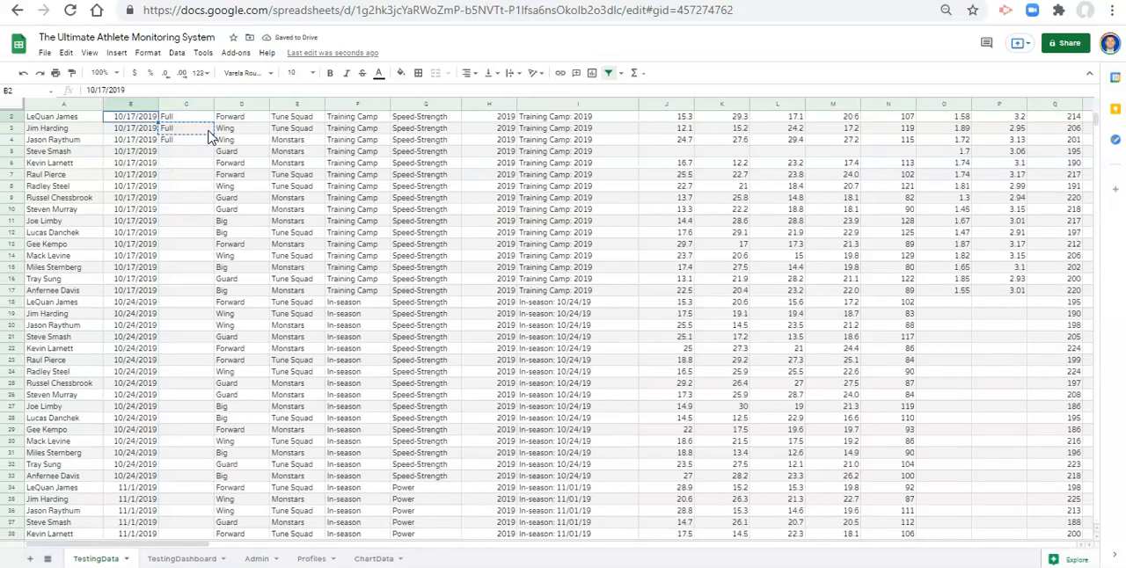
{"action": "key", "text": "ctrl+Down"}
{"action": "key", "text": "Right"}
{"action": "key", "text": "ctrl+shift+Up"}
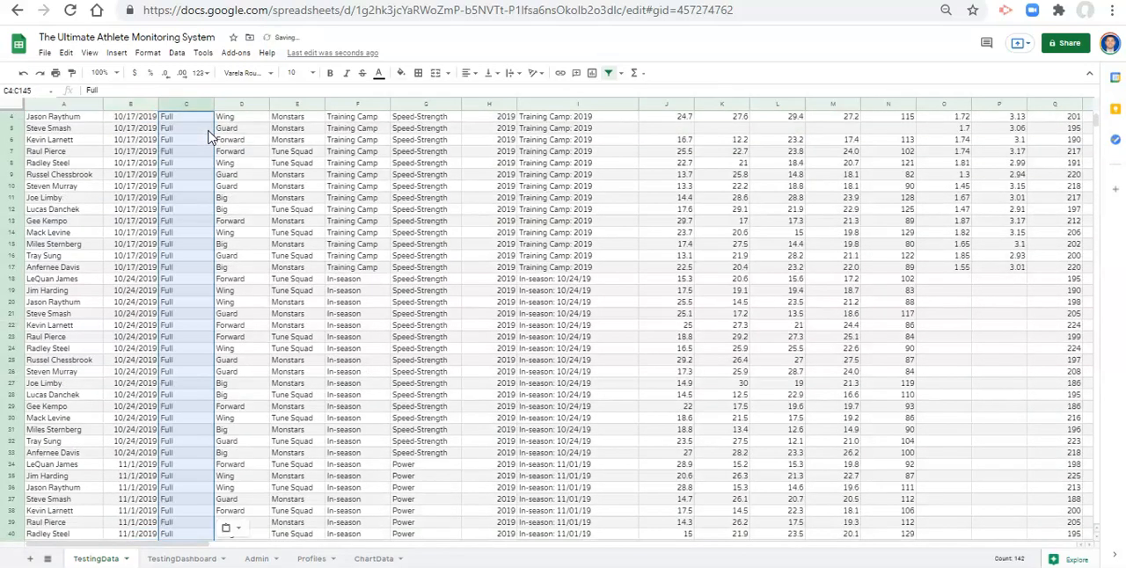
{"action": "key", "text": "ctrl+v"}
- Enter Limited in C4 and copy it to C10, C13 and C16
{"action": "key", "text": "ctrl+Up"}
{"action": "key", "text": "Down"}
{"action": "key", "text": "Down"}
{"action": "key", "text": "Down"}
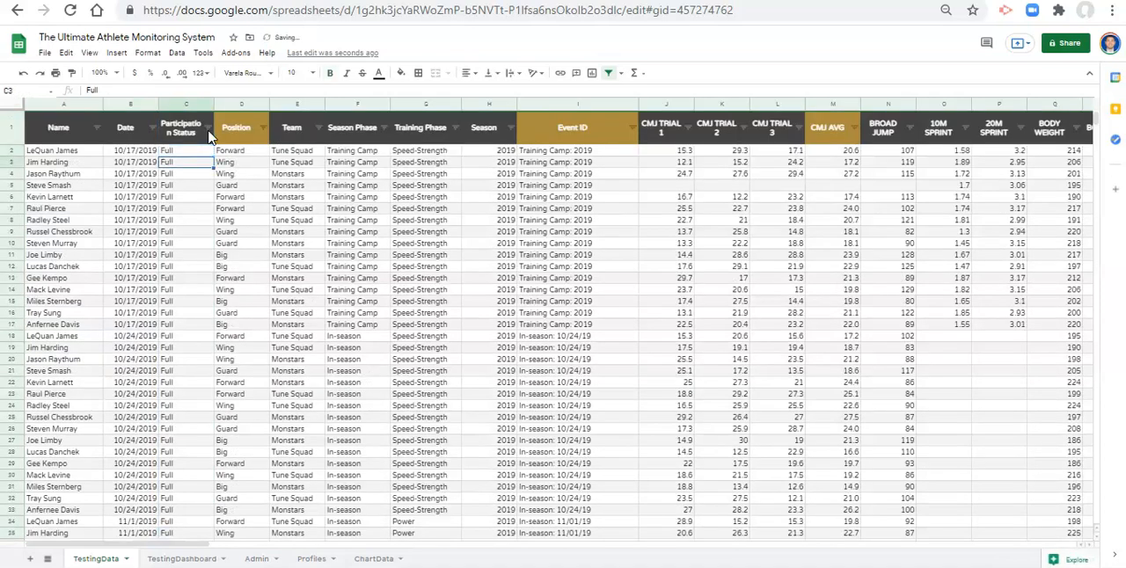
{"action": "type", "text": "Limite"}
{"action": "key", "text": "Return"}
{"action": "key", "text": "Up"}
{"action": "key", "text": "ctrl+c"}
{"action": "key", "text": "Down"}
{"action": "key", "text": "Down"}
{"action": "key", "text": "Down"}
{"action": "key", "text": "Down"}
{"action": "key", "text": "Down"}
{"action": "key", "text": "Down"}
{"action": "key", "text": "ctrl+v"}
{"action": "key", "text": "Down"}
{"action": "key", "text": "Down"}
{"action": "key", "text": "Down"}
{"action": "key", "text": "ctrl+v"}
{"action": "key", "text": "Down"}
{"action": "key", "text": "Down"}
{"action": "key", "text": "Down"}
{"action": "key", "text": "ctrl+v"}
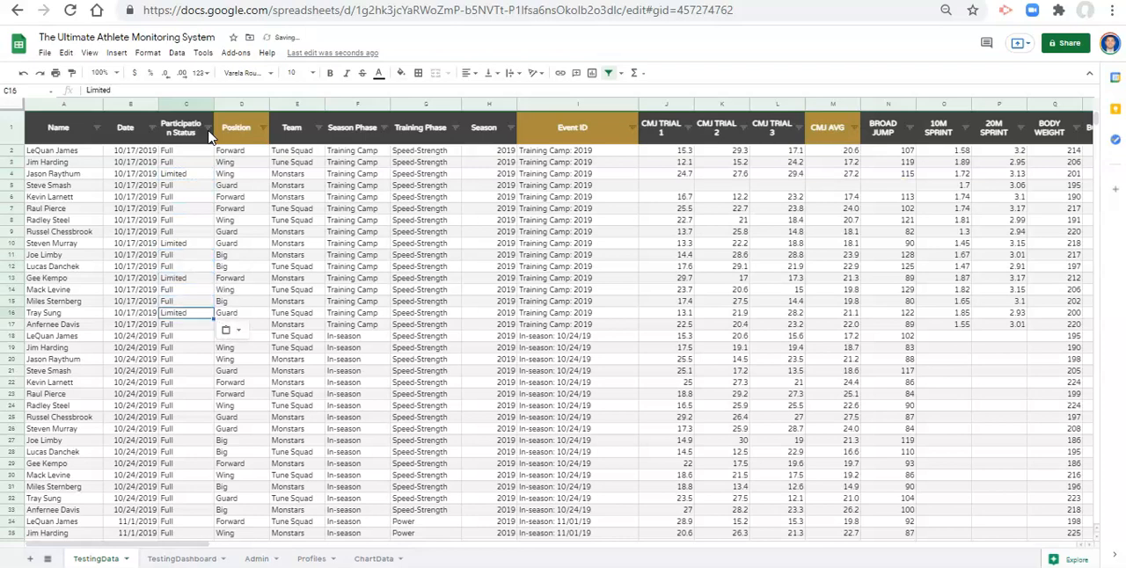
- Paste Limited into scattered Participation Status cells in the later test dates, including C39, C64, C136 and C132
{"action": "scroll", "coordinate": [181, 284], "scroll_direction": "down", "scroll_amount": 3}
{"action": "left_click", "coordinate": [183, 310]}
{"action": "key", "text": "ctrl+v"}
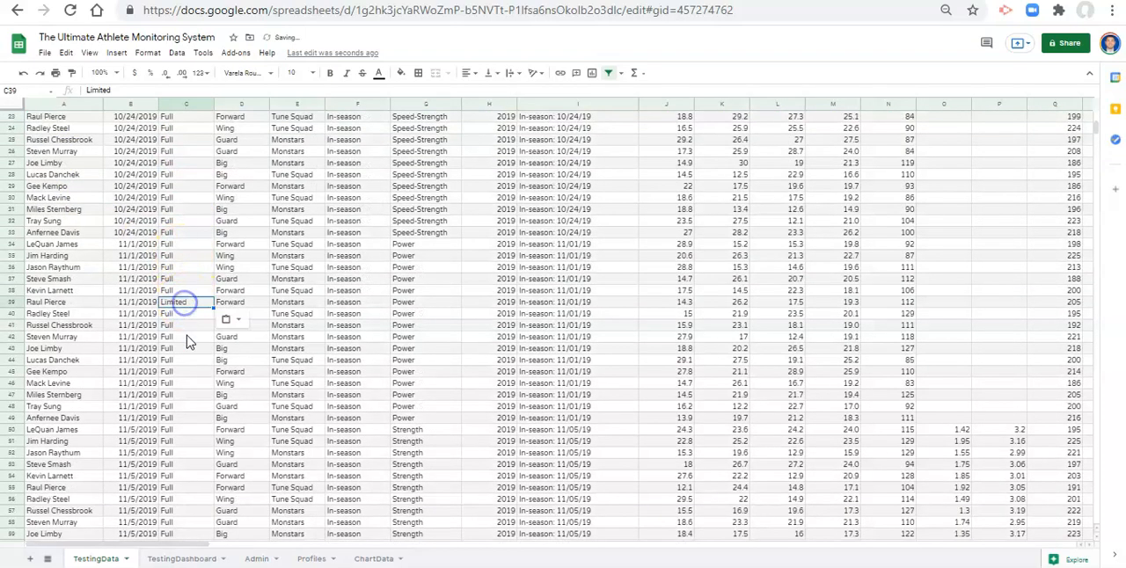
{"action": "scroll", "coordinate": [183, 350], "scroll_direction": "down", "scroll_amount": 3}
{"action": "left_click", "coordinate": [183, 349]}
{"action": "key", "text": "ctrl+v"}
{"action": "scroll", "coordinate": [181, 390], "scroll_direction": "down", "scroll_amount": 3}
{"action": "left_click", "coordinate": [180, 388]}
{"action": "key", "text": "ctrl+v"}
{"action": "scroll", "coordinate": [179, 389], "scroll_direction": "down", "scroll_amount": 3}
{"action": "left_click", "coordinate": [180, 388]}
{"action": "key", "text": "ctrl+v"}
{"action": "scroll", "coordinate": [179, 394], "scroll_direction": "down", "scroll_amount": 2}
{"action": "left_click", "coordinate": [178, 384]}
{"action": "key", "text": "ctrl+v"}
{"action": "left_click", "coordinate": [189, 335]}
{"action": "key", "text": "ctrl+v"}
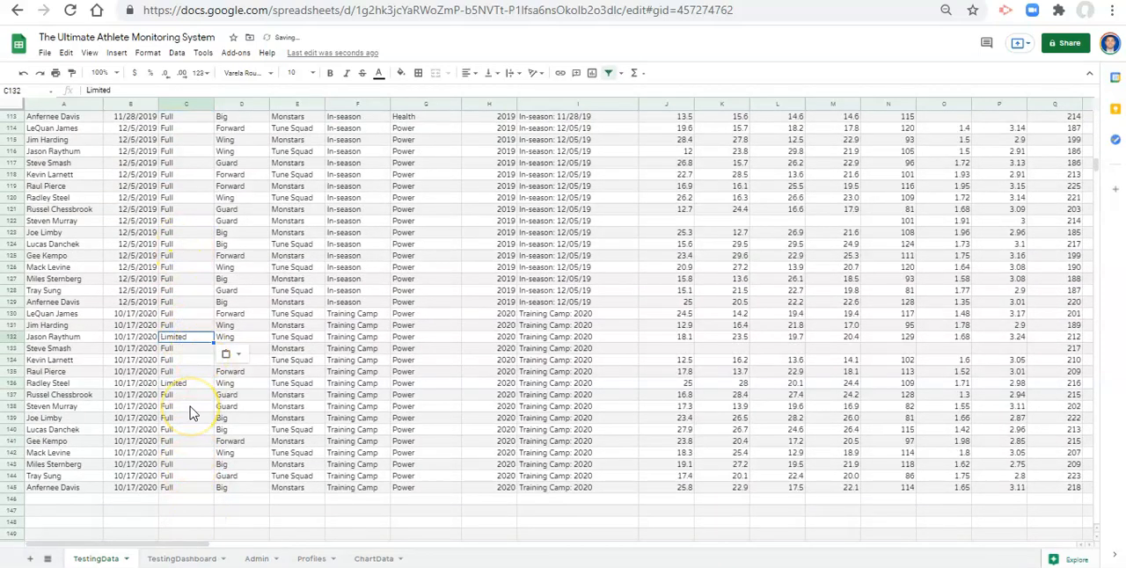
{"action": "scroll", "coordinate": [191, 411], "scroll_direction": "up", "scroll_amount": 10}
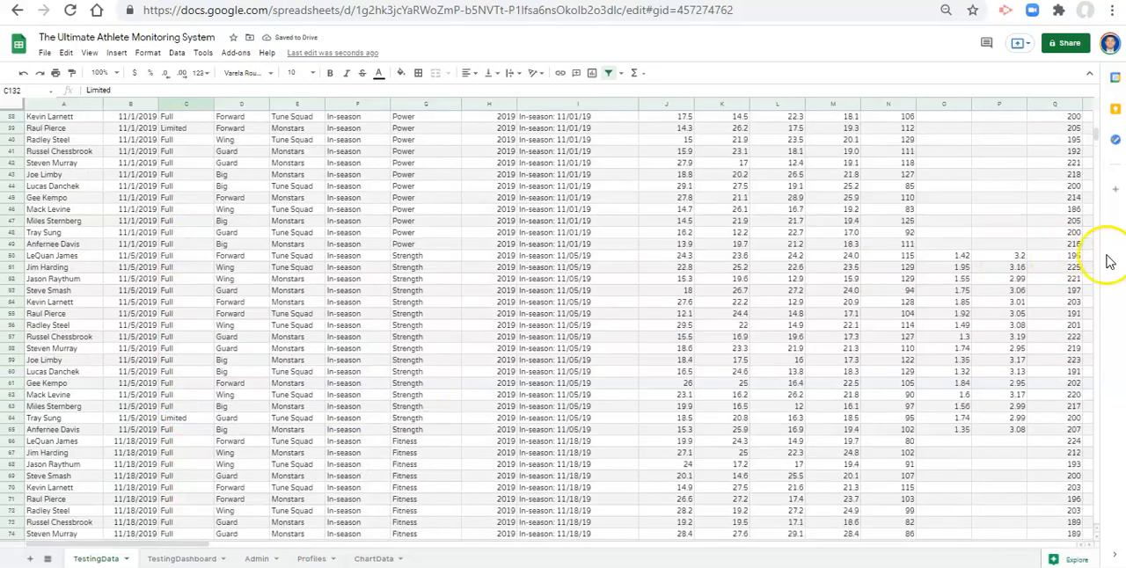
{"action": "left_click_drag", "start_coordinate": [1097, 135], "coordinate": [1097, 106]}
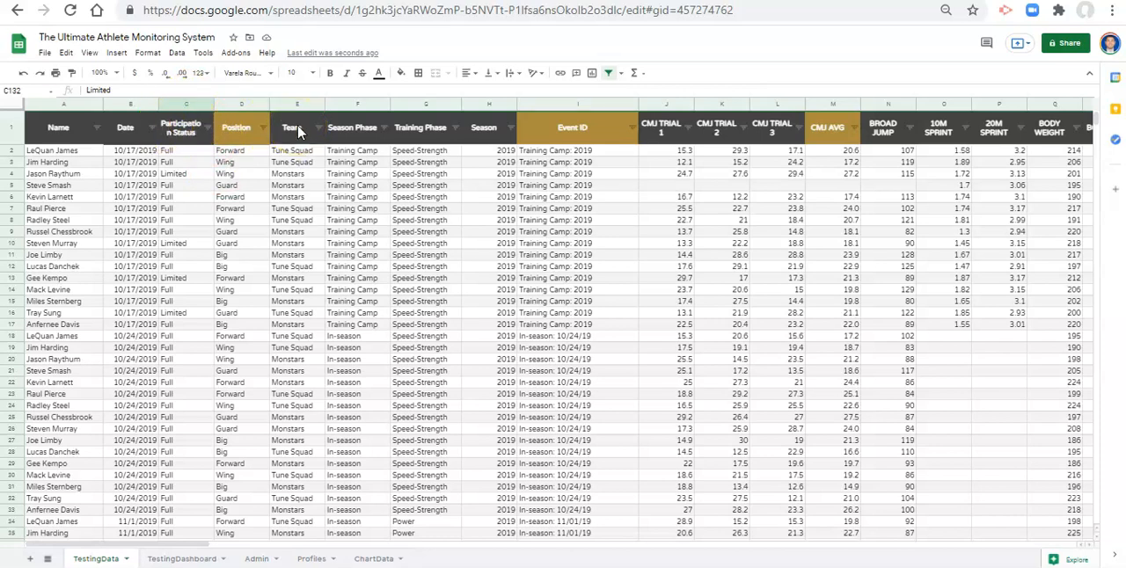
- Check the Testing Metric List on the Admin sheet against the TestingData headers, including its TRANSPOSE formula and the Participation Status entry
{"action": "left_click", "coordinate": [254, 559]}
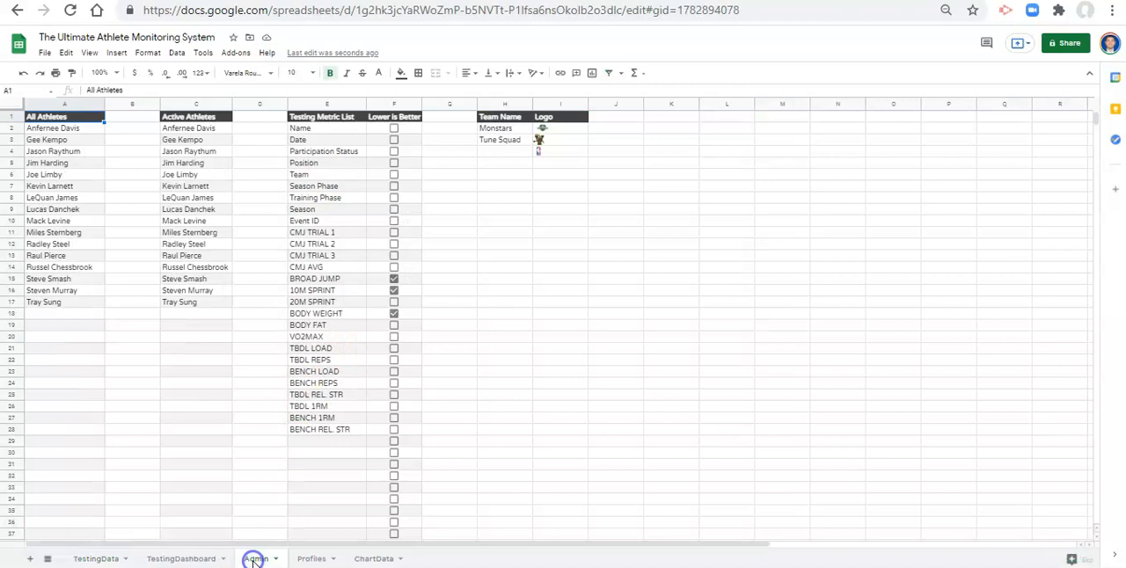
{"action": "left_click", "coordinate": [327, 130]}
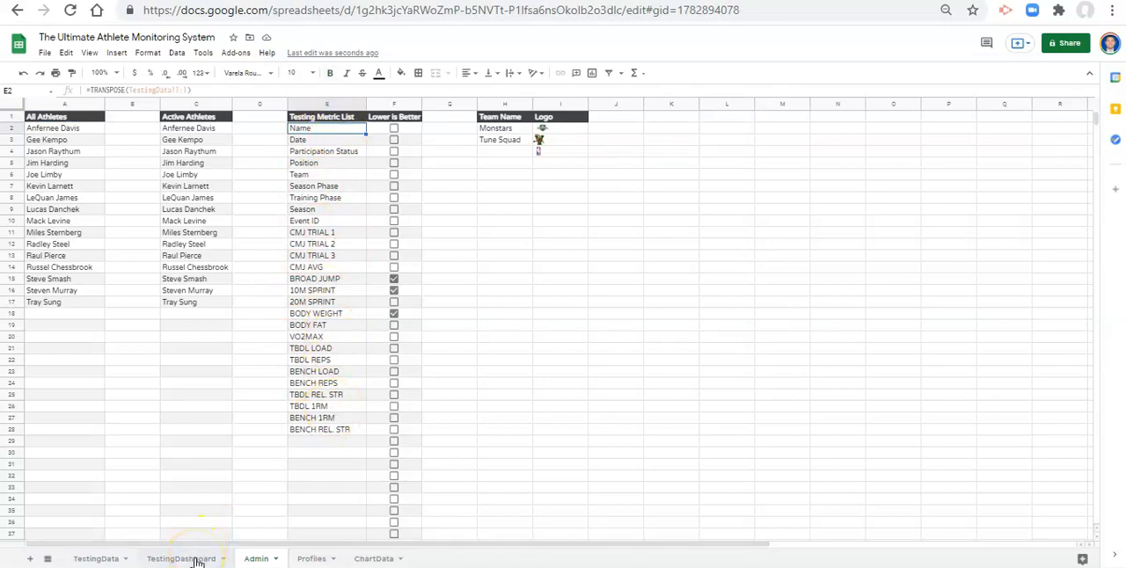
{"action": "left_click", "coordinate": [104, 559]}
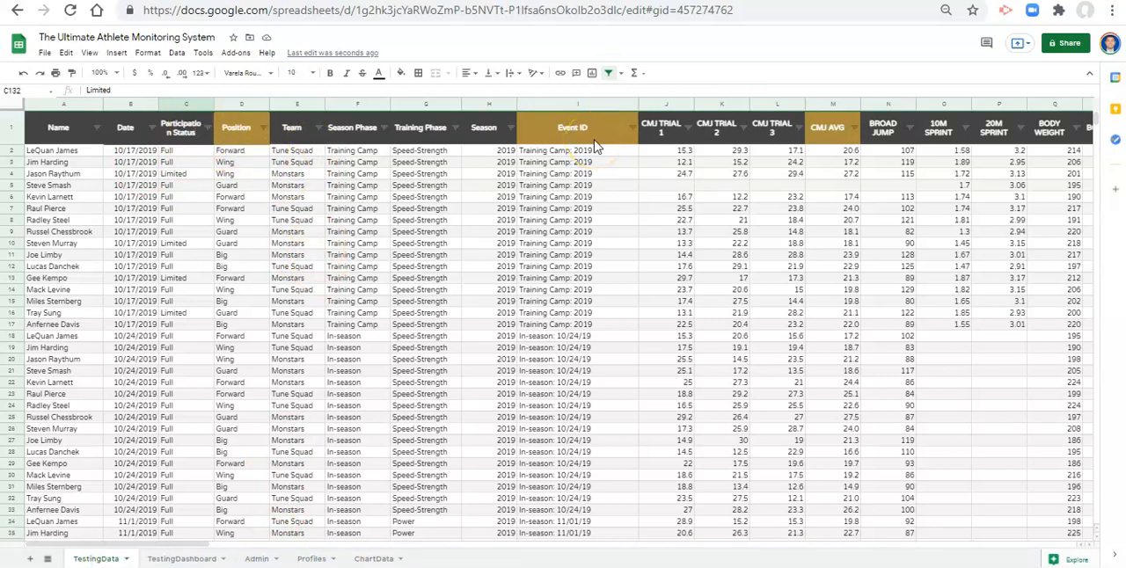
{"action": "left_click", "coordinate": [267, 562]}
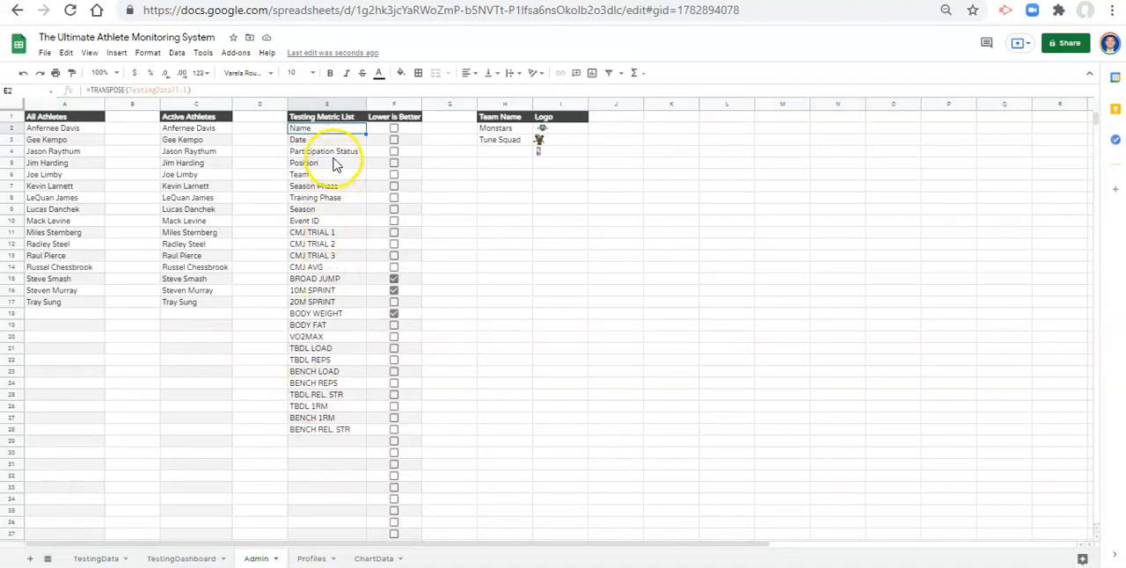
{"action": "left_click", "coordinate": [333, 152]}
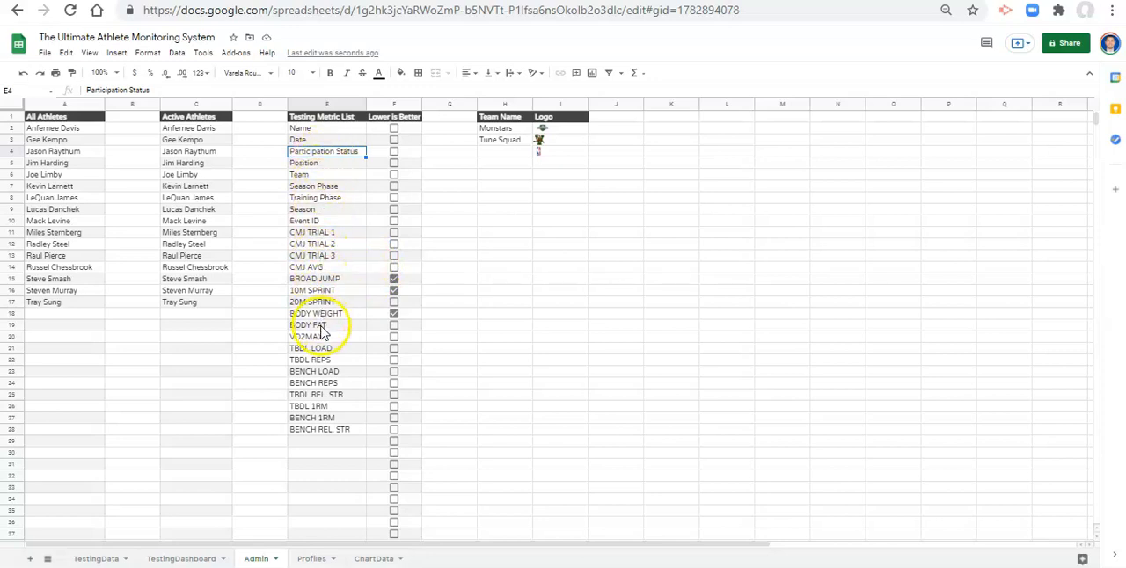
- Under Lower is Better, clear BROAD JUMP and BODY WEIGHT, tick 20M SPRINT and BODY FAT, and return to the TestingData sheet
{"action": "left_click", "coordinate": [393, 279]}
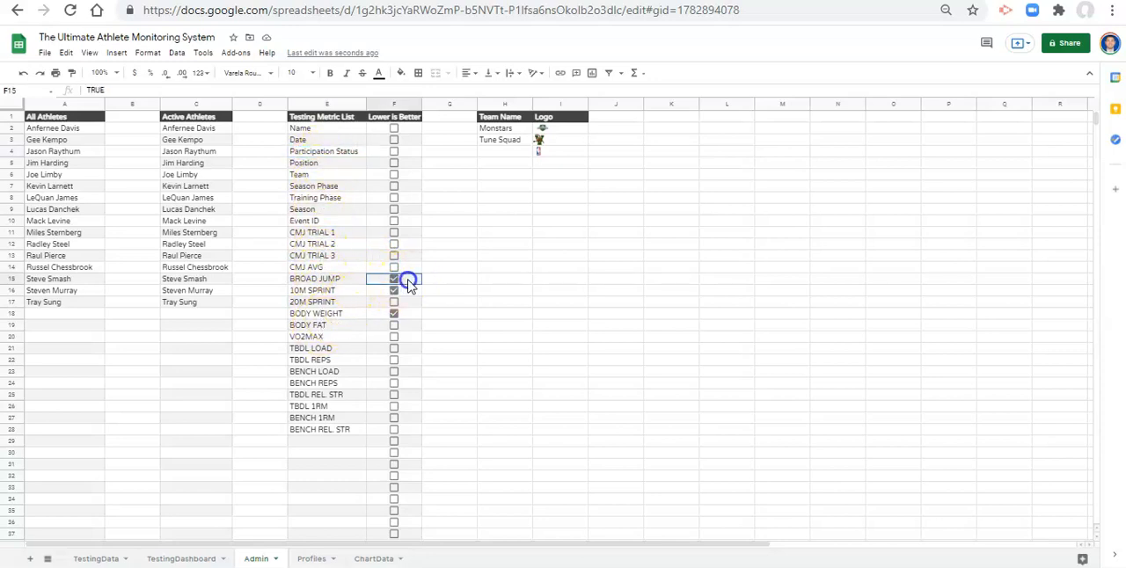
{"action": "left_click", "coordinate": [336, 280]}
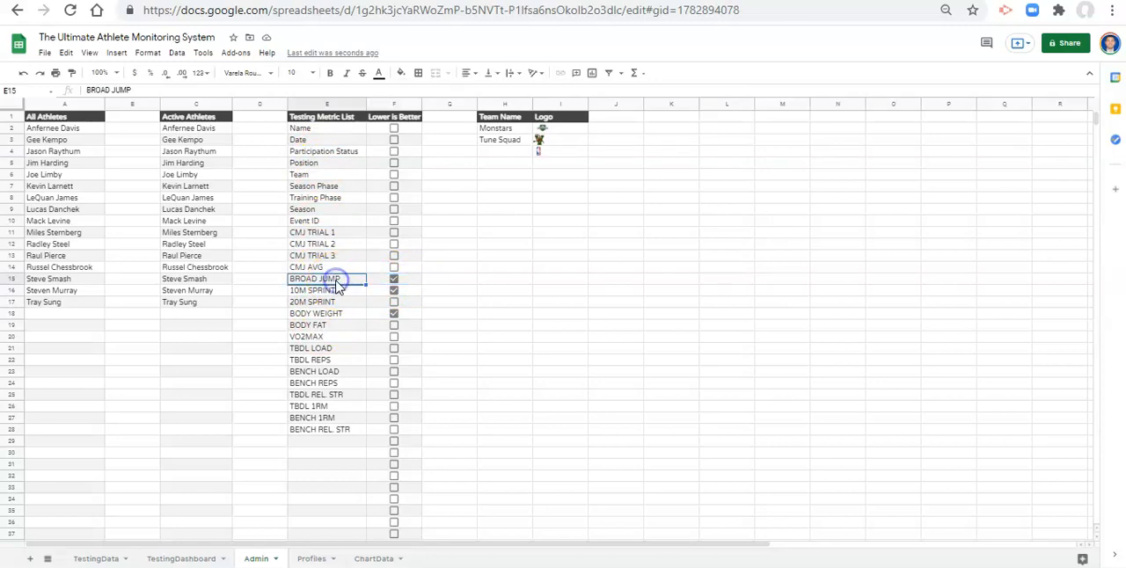
{"action": "left_click", "coordinate": [414, 282]}
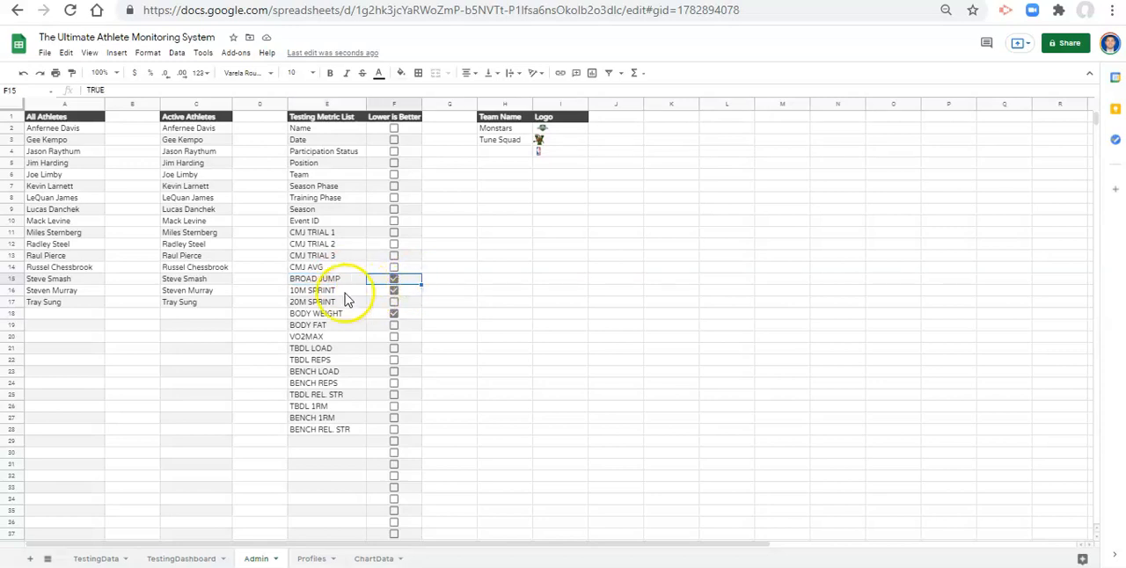
{"action": "left_click", "coordinate": [316, 297]}
{"action": "left_click", "coordinate": [316, 303]}
{"action": "left_click", "coordinate": [320, 326]}
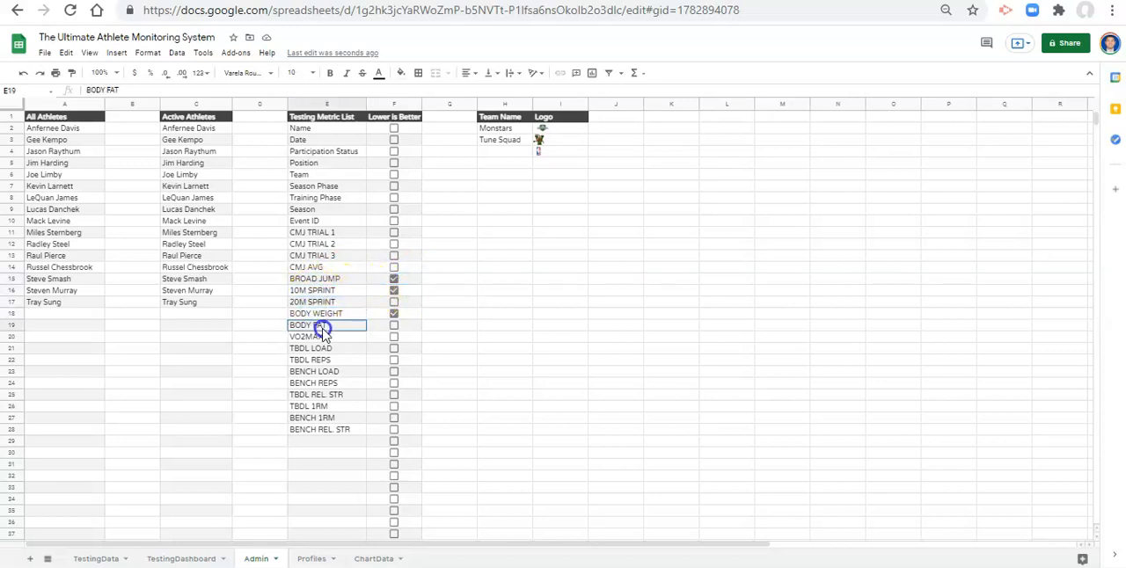
{"action": "left_click", "coordinate": [393, 279]}
{"action": "left_click", "coordinate": [394, 290]}
{"action": "left_click", "coordinate": [394, 302]}
{"action": "left_click", "coordinate": [393, 313]}
{"action": "left_click", "coordinate": [393, 325]}
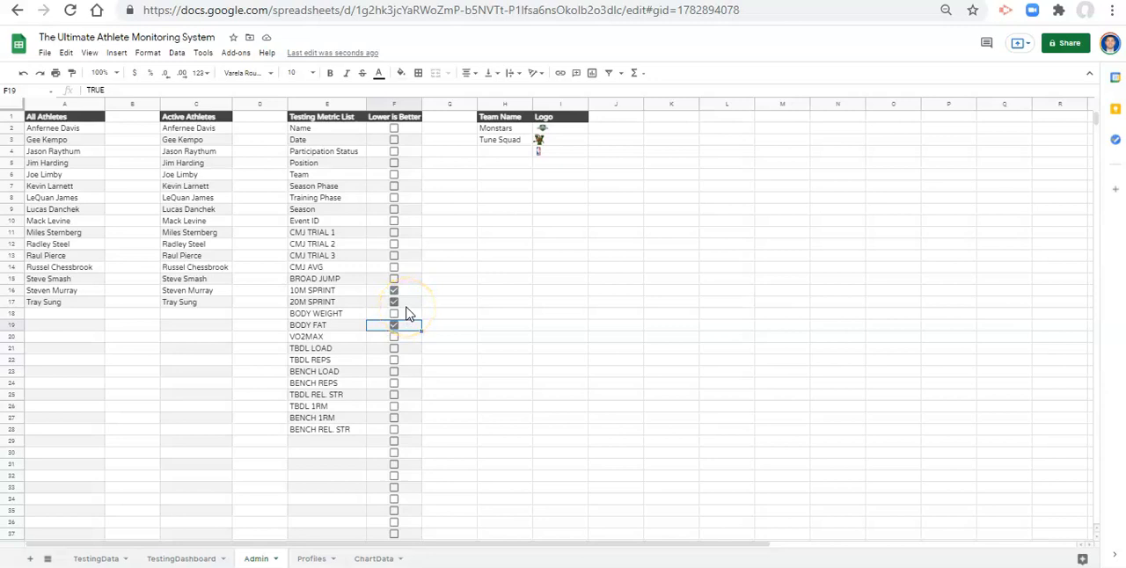
{"action": "left_click", "coordinate": [122, 559]}
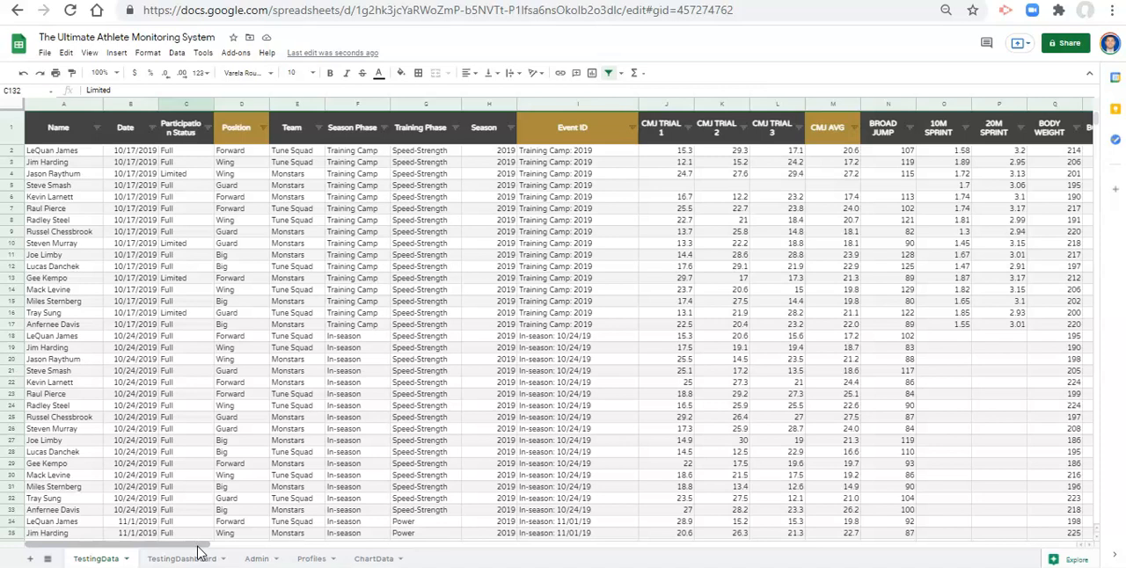
- In row 146, the first empty row below the testing records, enter an existing athlete's name and the date 10/25/2020
{"action": "left_click_drag", "start_coordinate": [198, 547], "coordinate": [199, 548]}
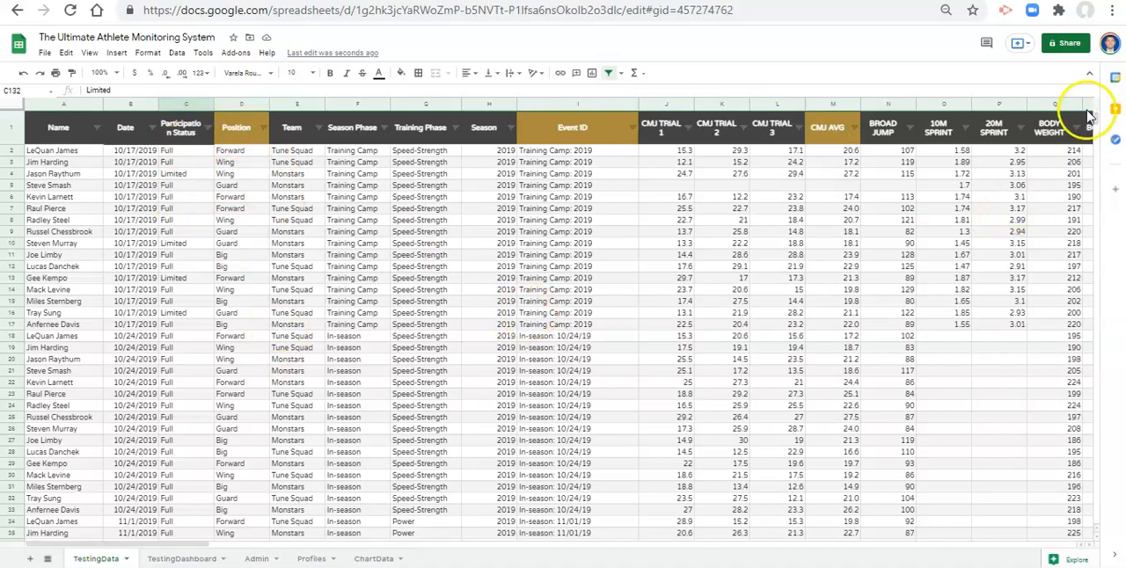
{"action": "left_click_drag", "start_coordinate": [1095, 128], "coordinate": [1086, 176]}
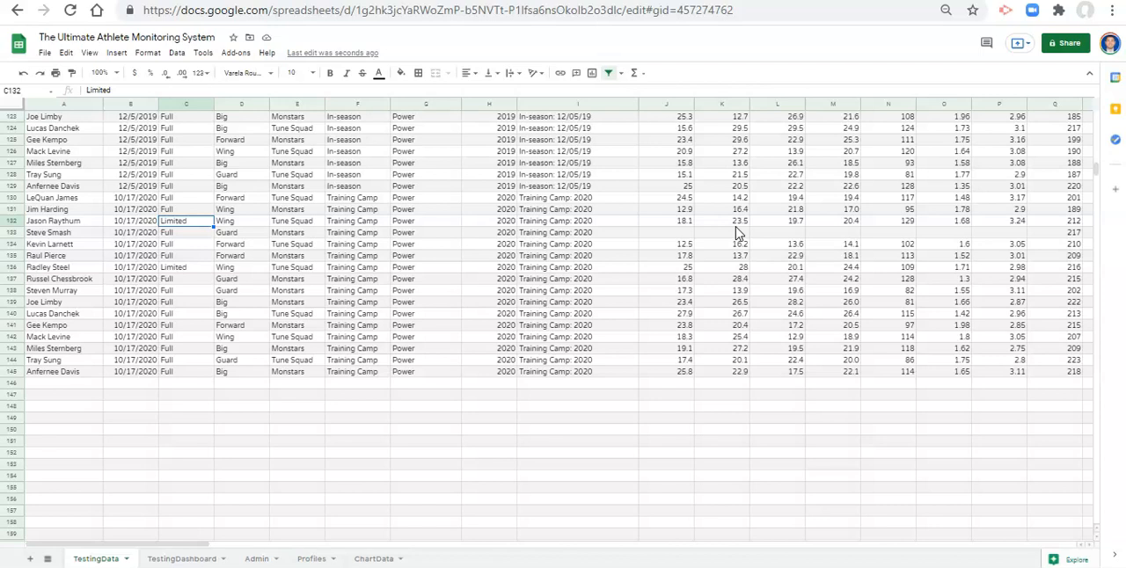
{"action": "left_click", "coordinate": [68, 392]}
{"action": "left_click", "coordinate": [68, 383]}
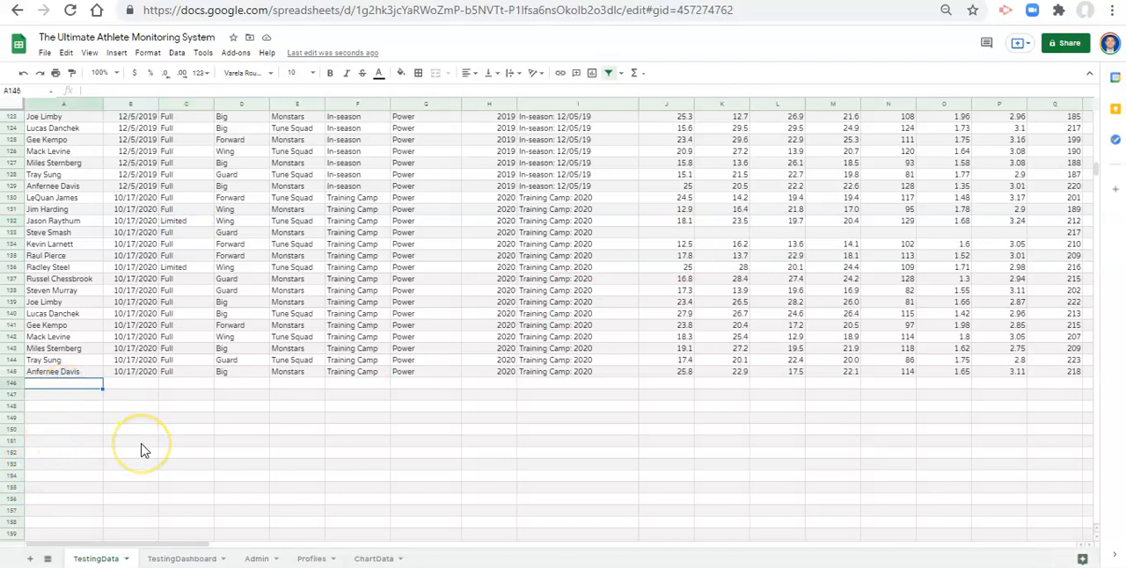
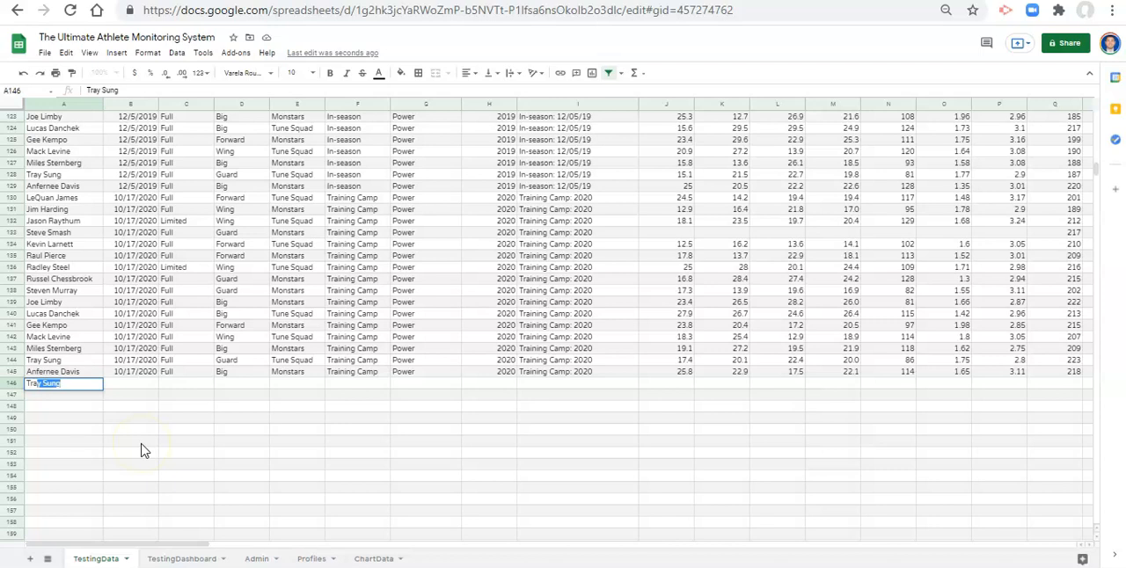
{"action": "key", "text": "Tab"}
{"action": "type", "text": "10/25/2020"}
{"action": "key", "text": "Return"}
- Set the Participation Status of the new record in C146 to Full
{"action": "key", "text": "Up"}
{"action": "key", "text": "Right"}
{"action": "key", "text": "Right"}
{"action": "type", "text": "Full"}
{"action": "key", "text": "Return"}
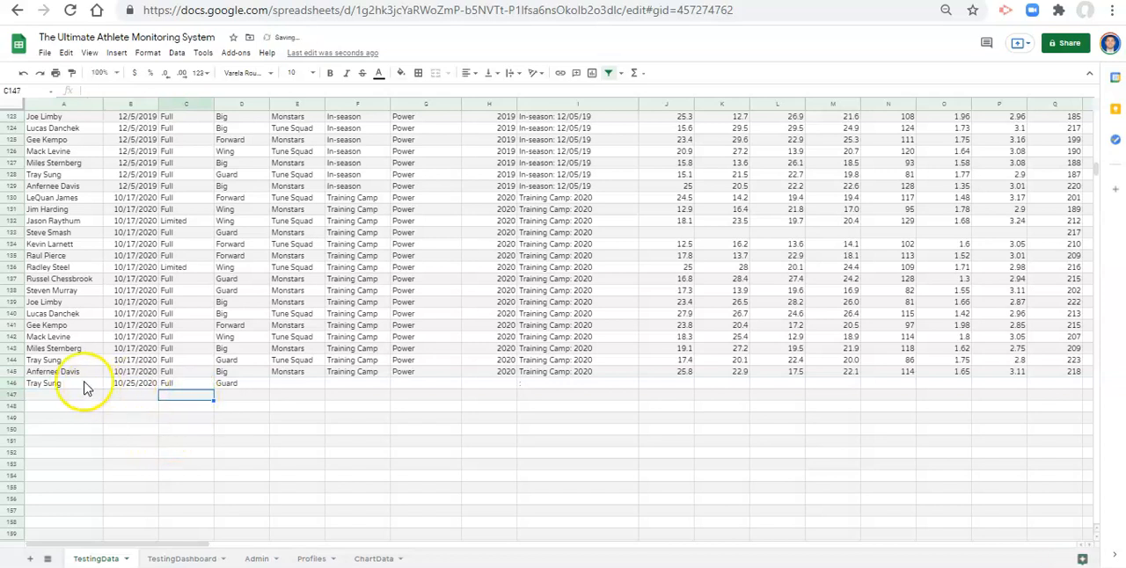
- Replace the athlete's name in A146 with a misspelled version of it
{"action": "left_click", "coordinate": [81, 387]}
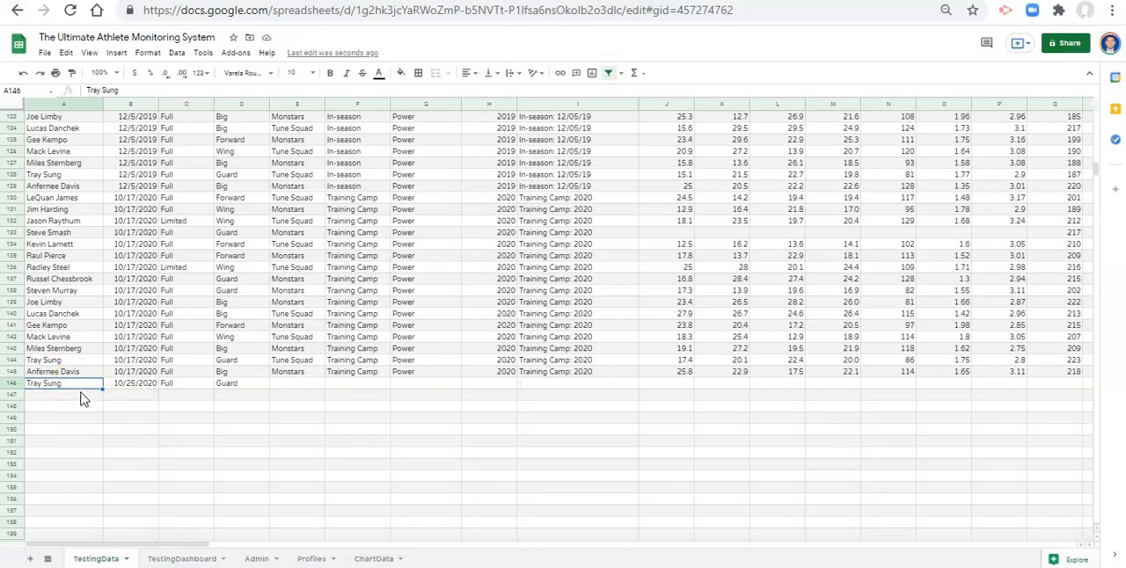
{"action": "left_click", "coordinate": [80, 396]}
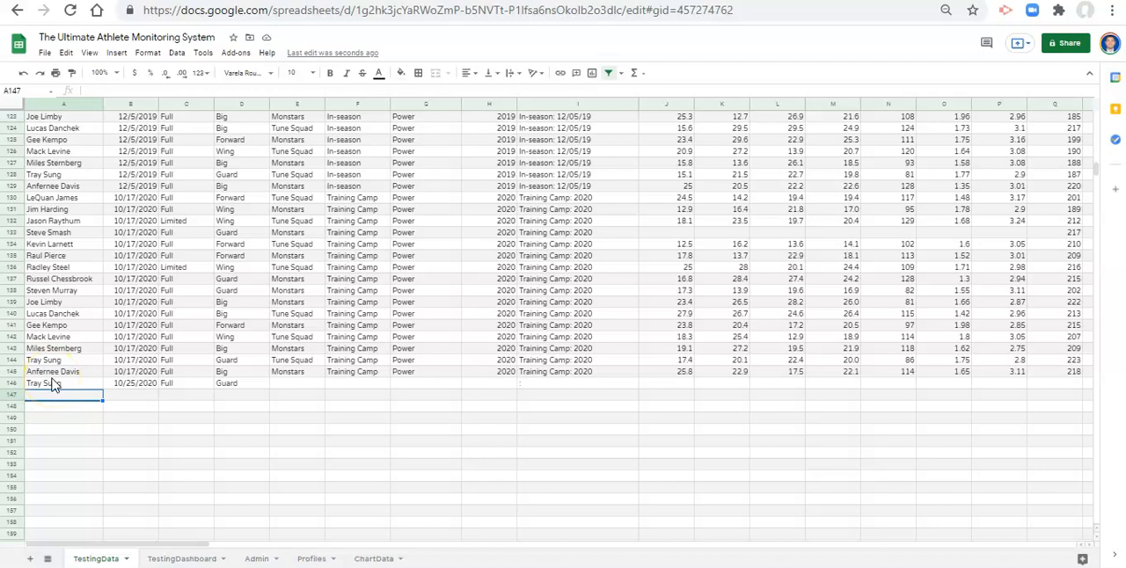
{"action": "left_click", "coordinate": [67, 386]}
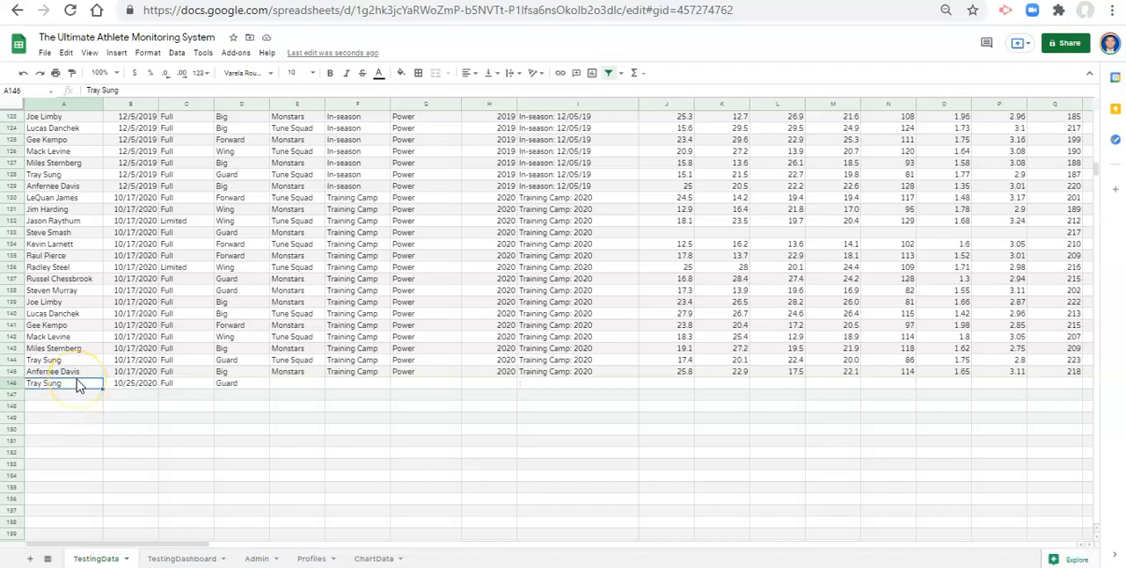
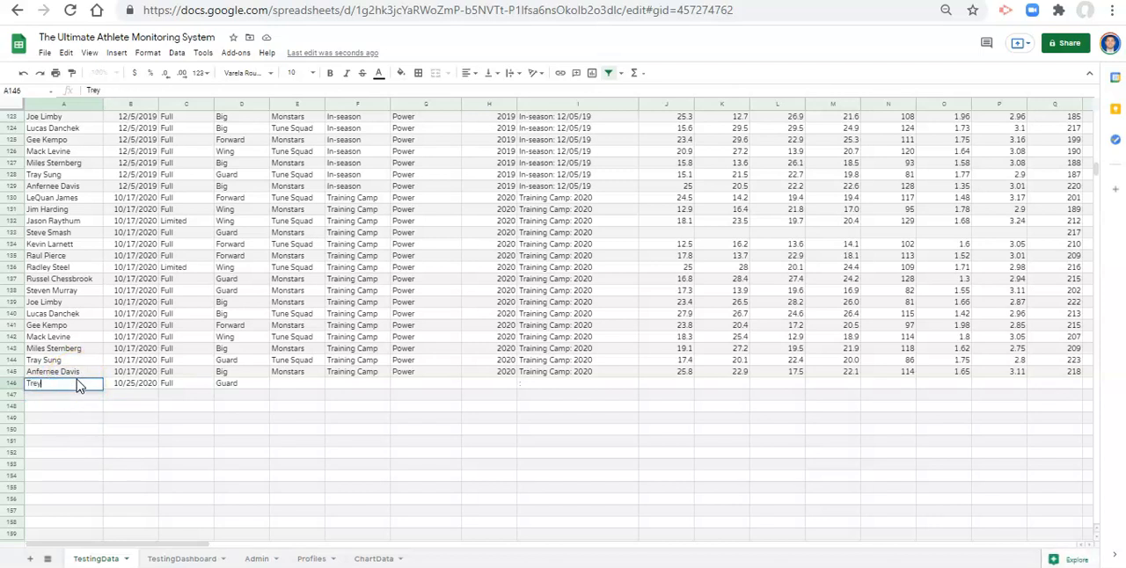
{"action": "key", "text": "Return"}
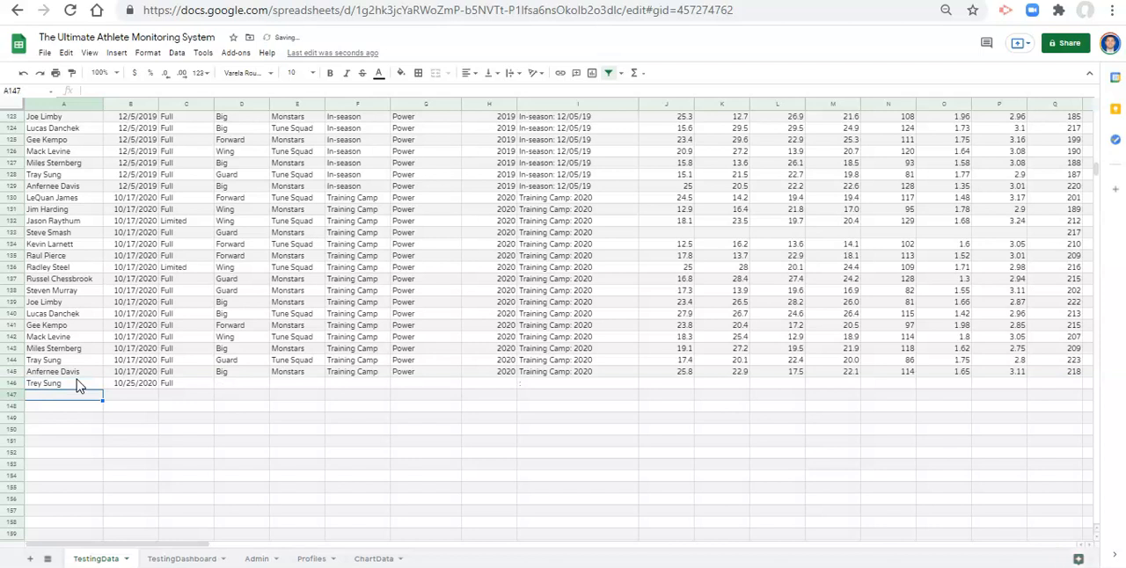
- Enter the correctly spelled athlete's name in A147 and inspect the Position lookup formula in D146
{"action": "type", "text": "Tray S"}
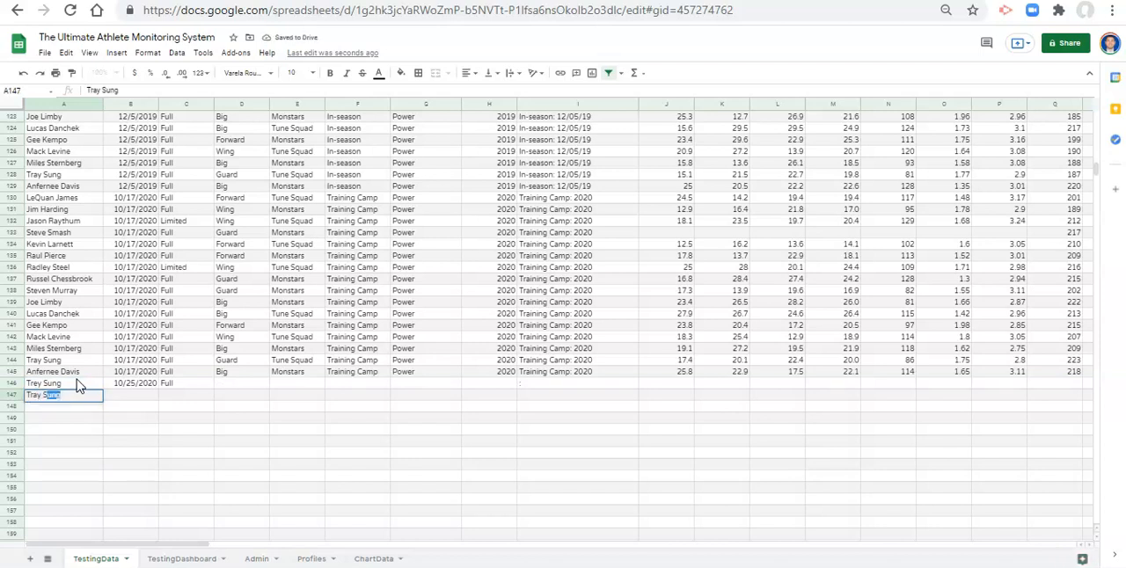
{"action": "key", "text": "Return"}
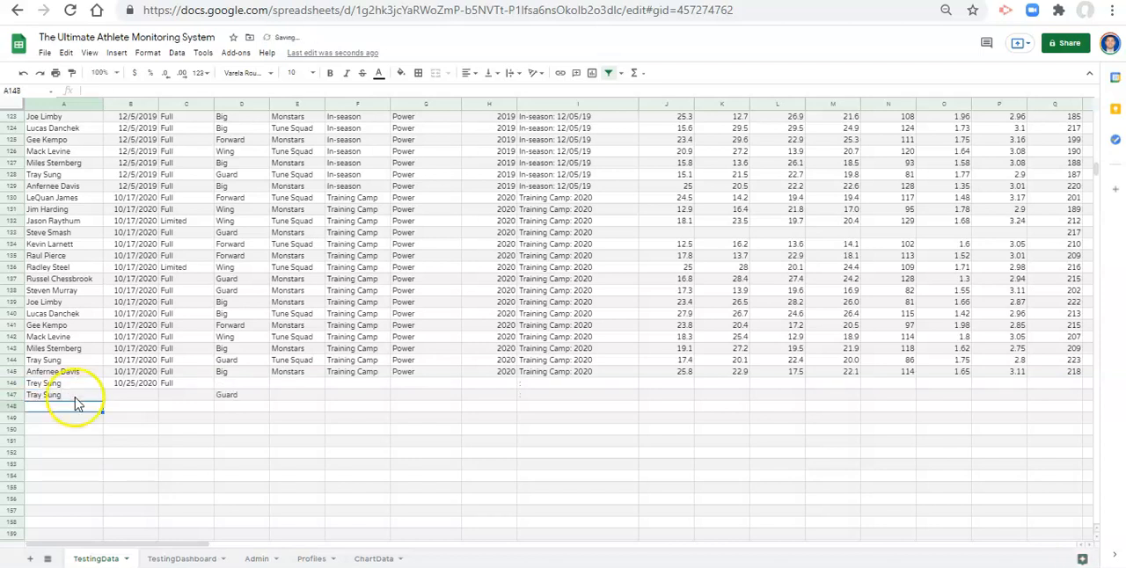
{"action": "left_click", "coordinate": [75, 383]}
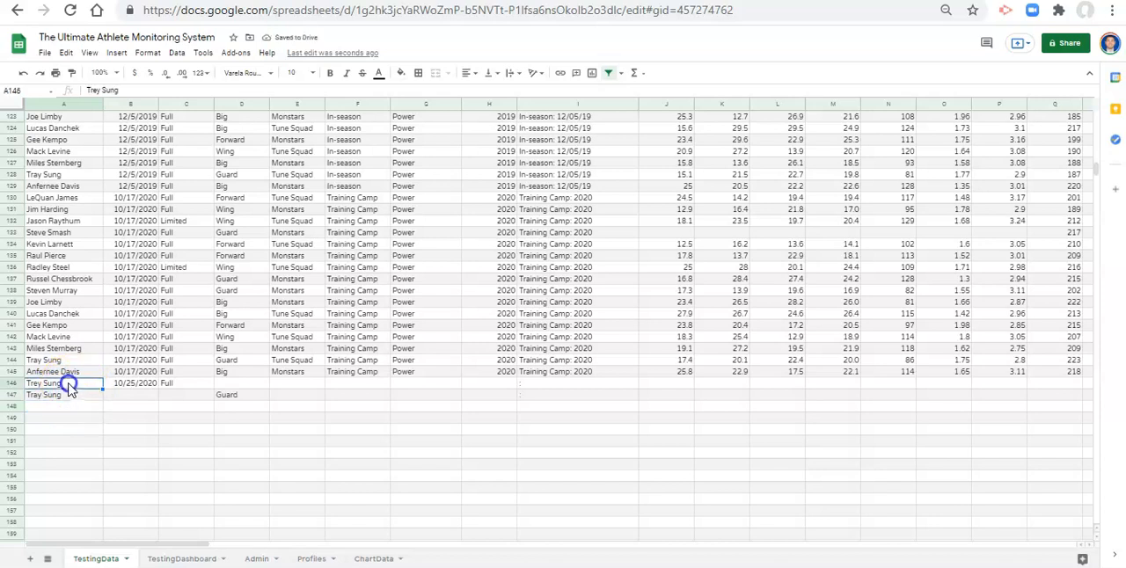
{"action": "left_click", "coordinate": [233, 384]}
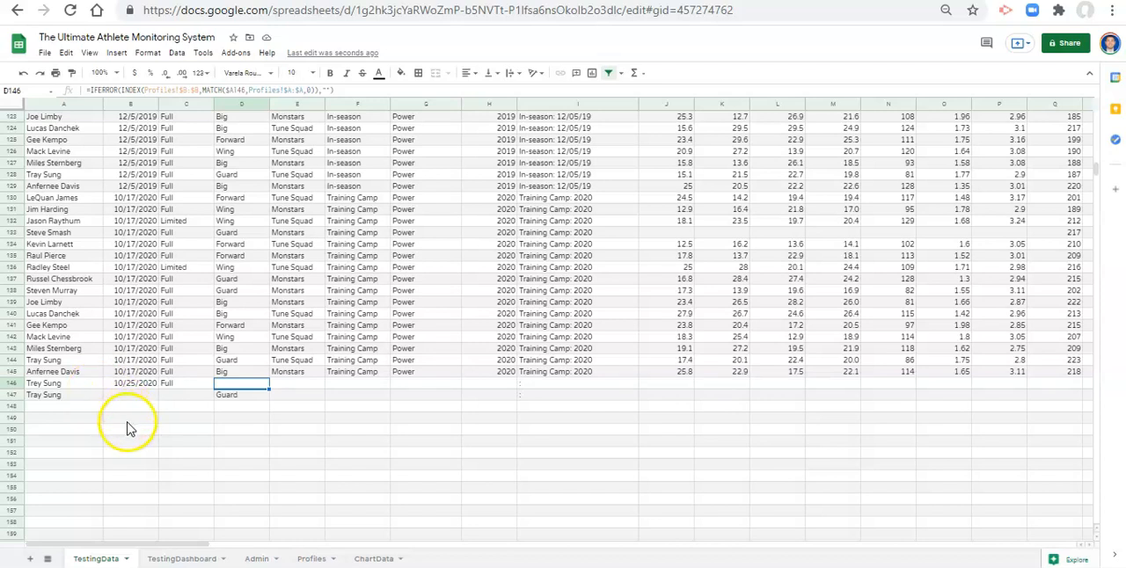
- Open the data validation settings for the Name column range A2:A1000
{"action": "scroll", "coordinate": [748, 360], "scroll_direction": "up", "scroll_amount": 3}
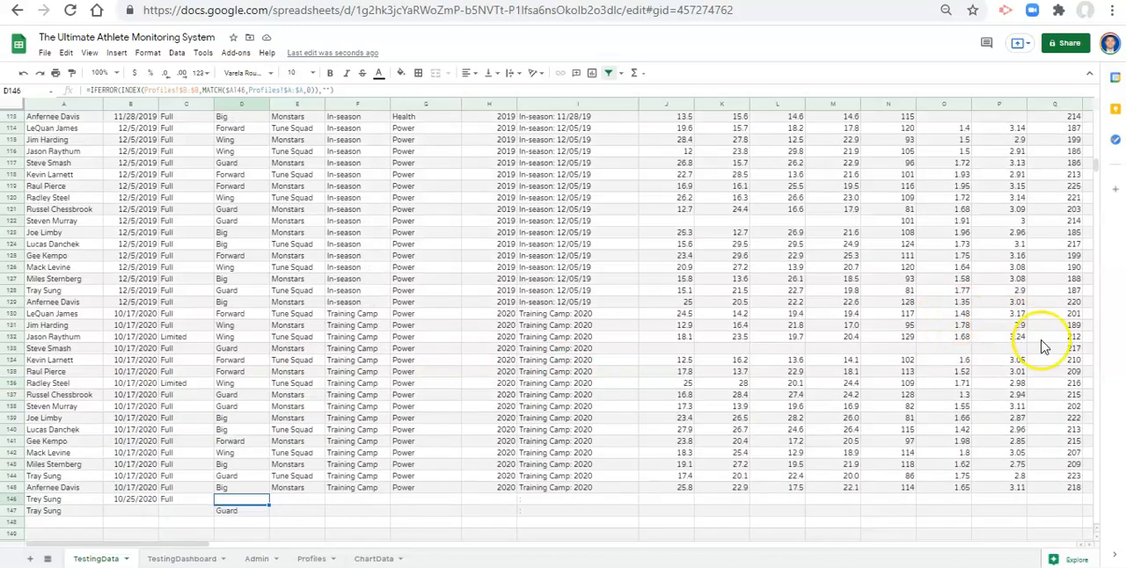
{"action": "scroll", "coordinate": [592, 205], "scroll_direction": "up", "scroll_amount": 2}
{"action": "left_click_drag", "start_coordinate": [1098, 164], "coordinate": [1091, 98]}
{"action": "left_click", "coordinate": [70, 151]}
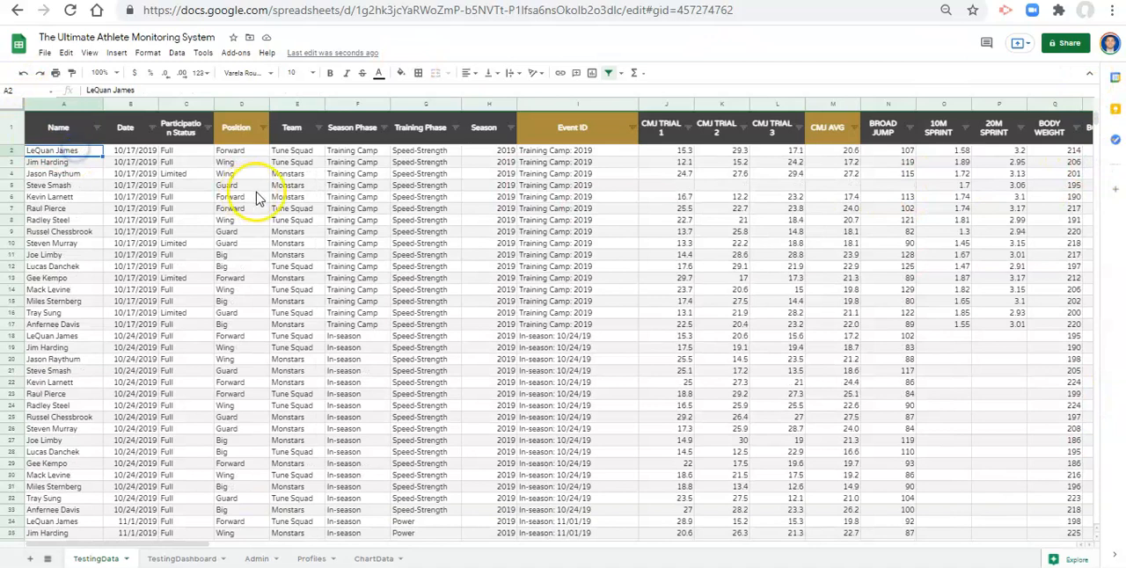
{"action": "key", "text": "ctrl+shift+Down"}
{"action": "key", "text": "ctrl+shift+Down"}
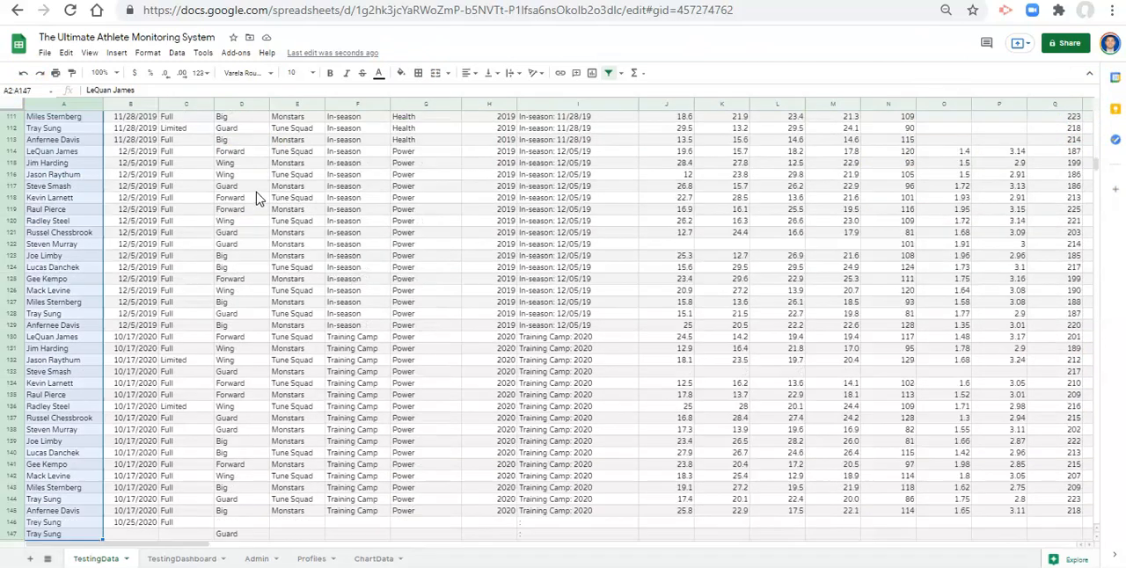
{"action": "left_click", "coordinate": [176, 53]}
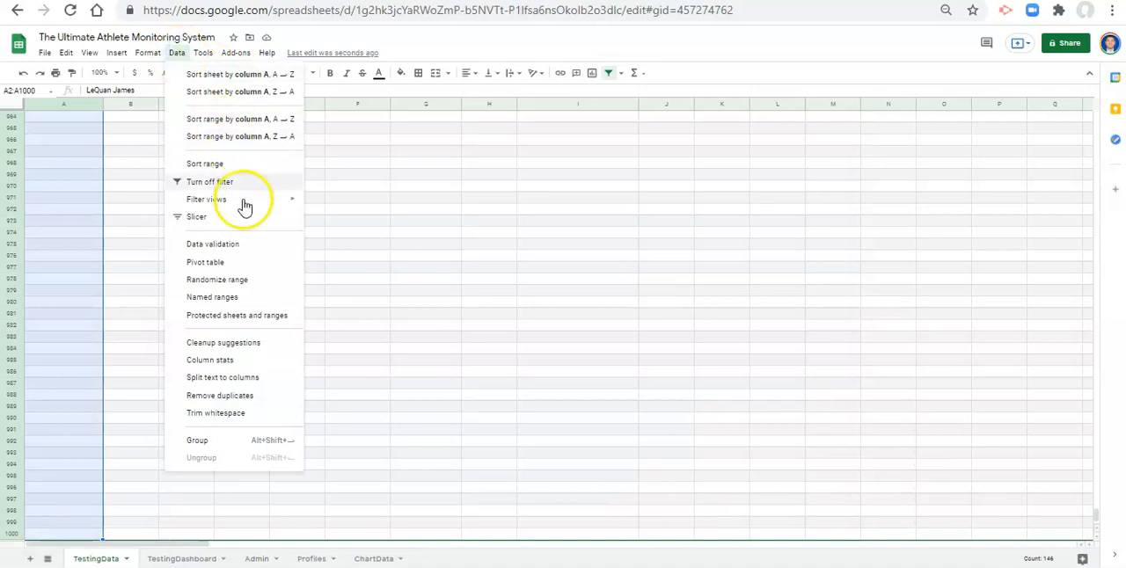
{"action": "left_click", "coordinate": [247, 245]}
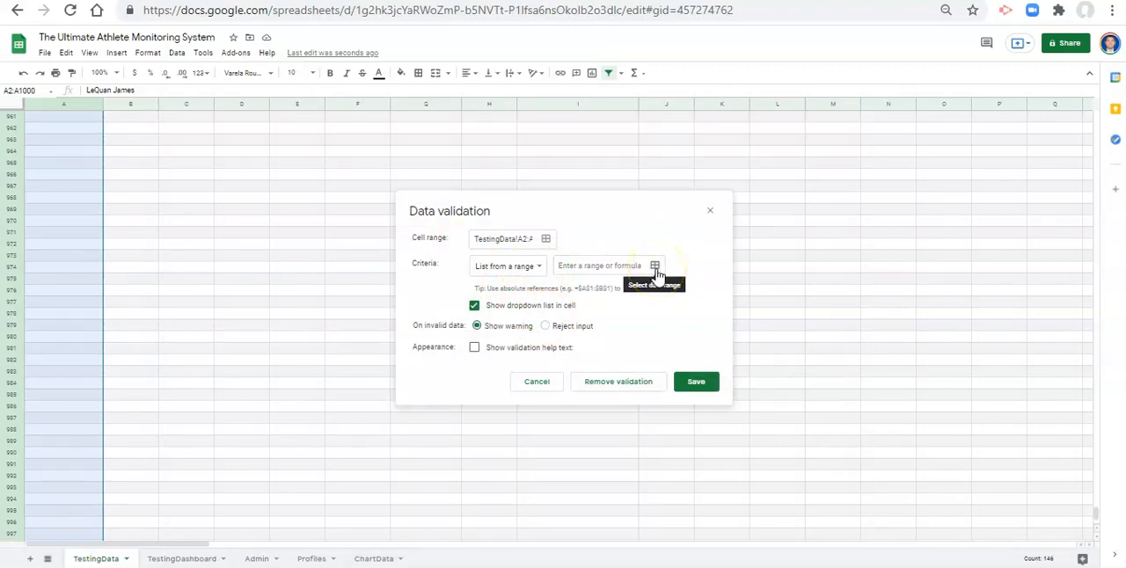
- Set the validation's list source to Profiles!A2:A and save the rule
{"action": "left_click", "coordinate": [656, 269]}
{"action": "left_click", "coordinate": [504, 242]}
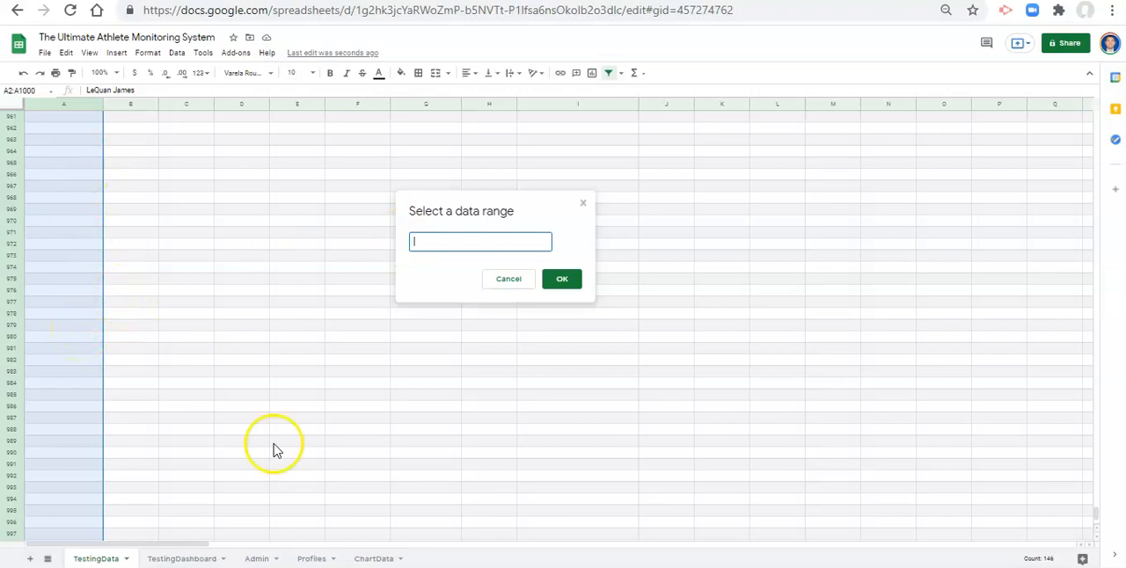
{"action": "left_click", "coordinate": [311, 559]}
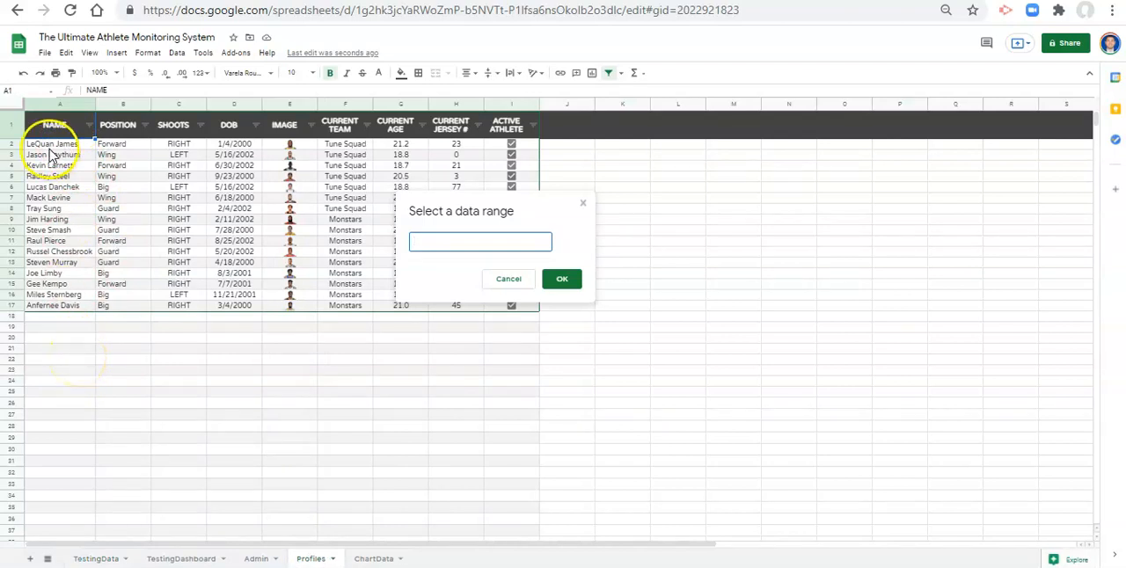
{"action": "left_click", "coordinate": [58, 144]}
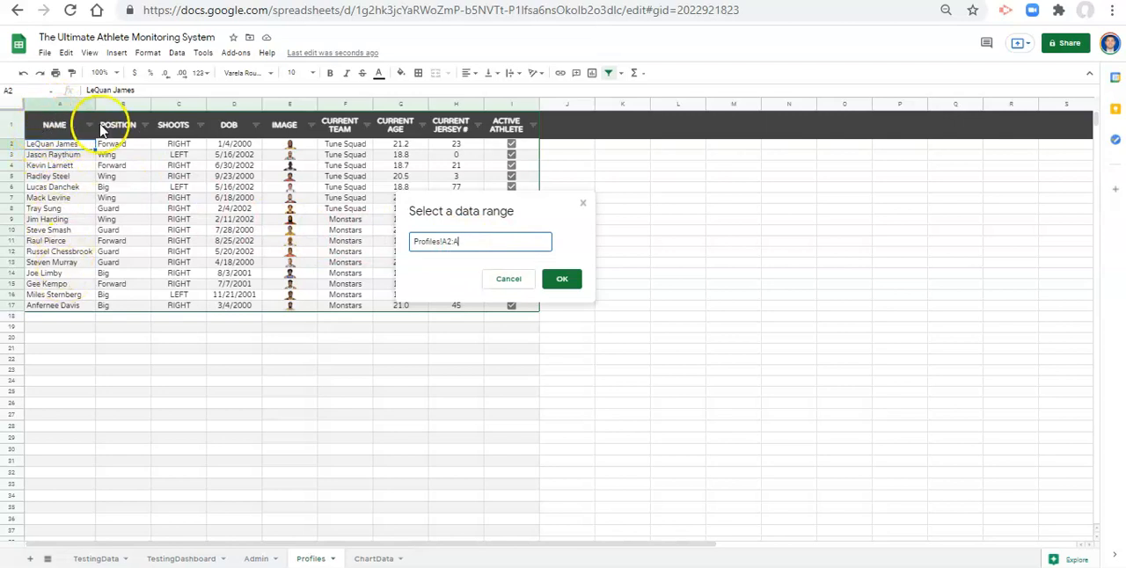
{"action": "left_click", "coordinate": [566, 281]}
{"action": "left_click", "coordinate": [694, 383]}
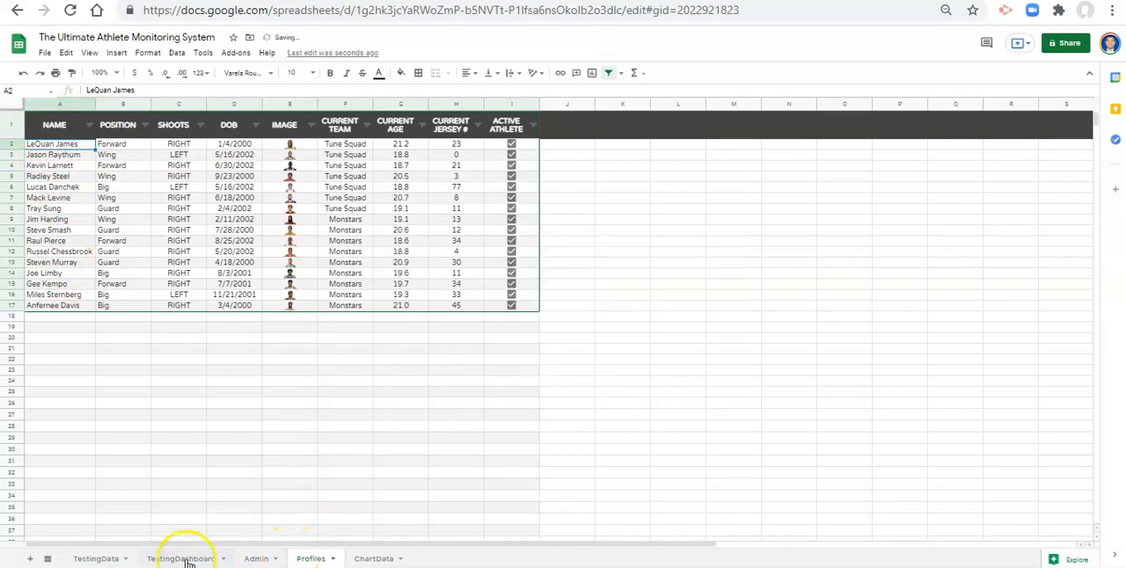
- Return to TestingData and check the names offered by the dropdown in A970, without choosing one
{"action": "left_click", "coordinate": [98, 560]}
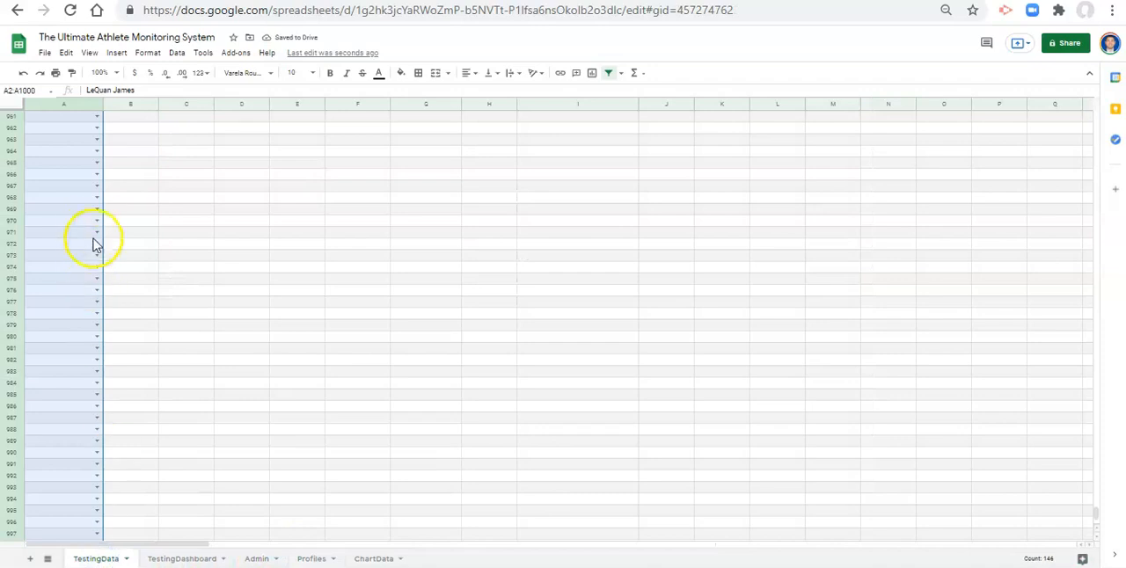
{"action": "left_click", "coordinate": [96, 220]}
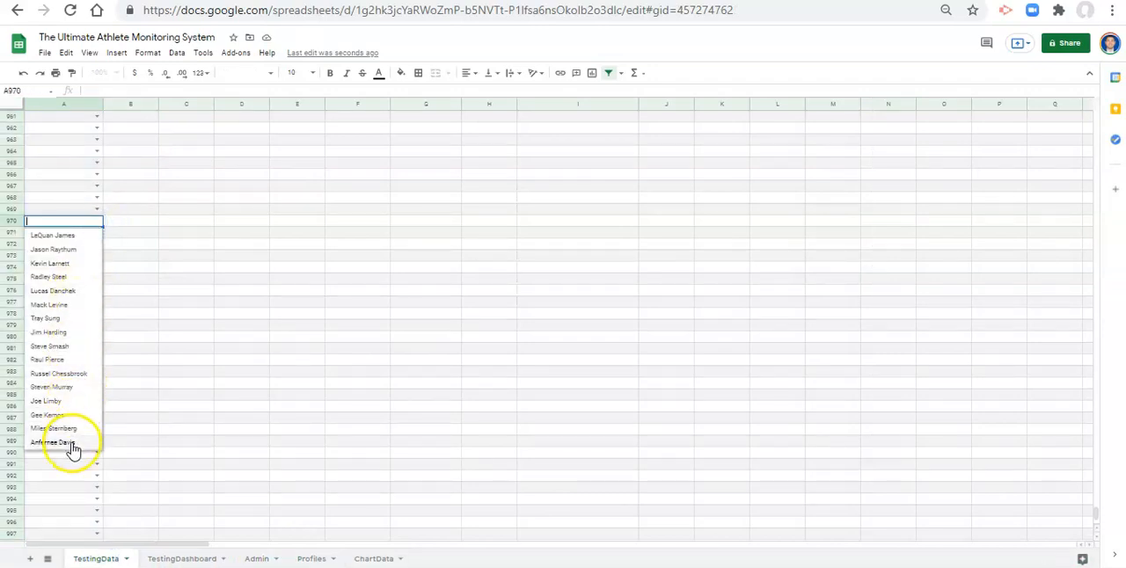
{"action": "left_click", "coordinate": [75, 199]}
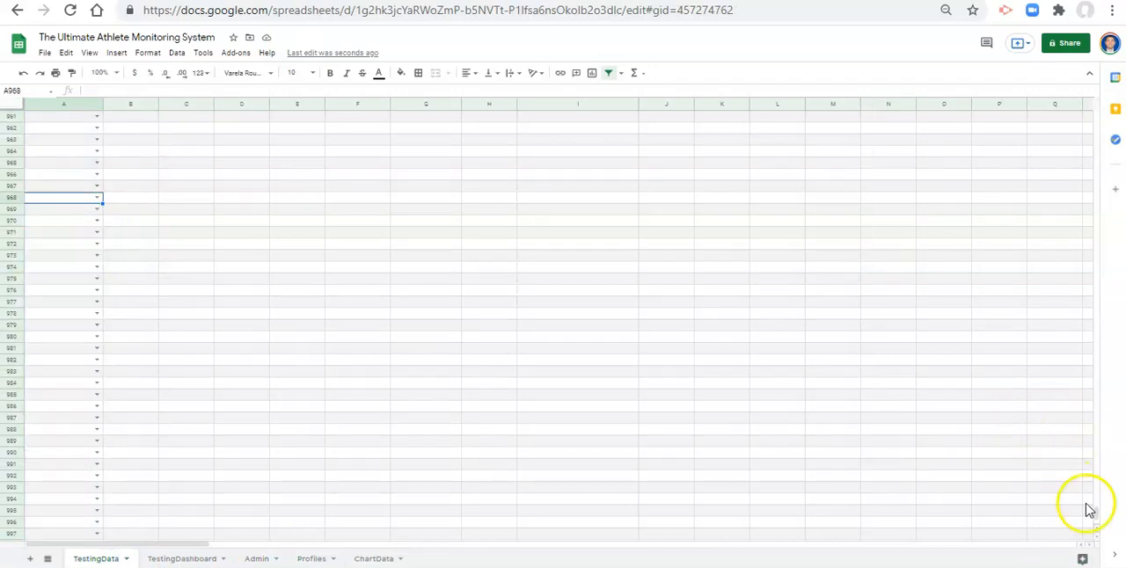
- Check the validation warning on the misspelled name in A146 and clear that name
{"action": "left_click_drag", "start_coordinate": [1095, 515], "coordinate": [1036, 172]}
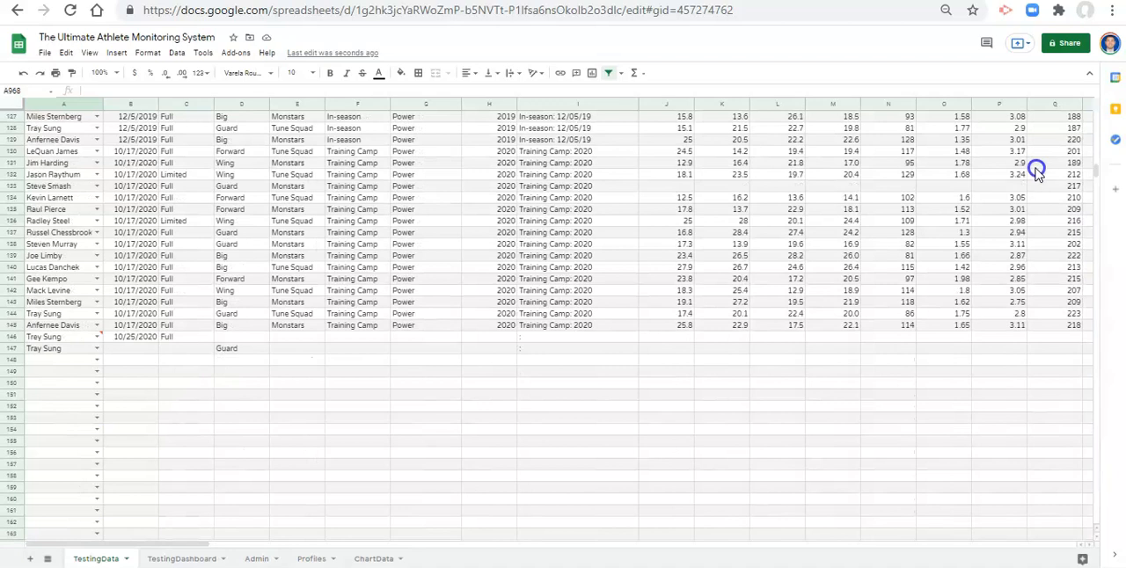
{"action": "mouse_move", "coordinate": [101, 340]}
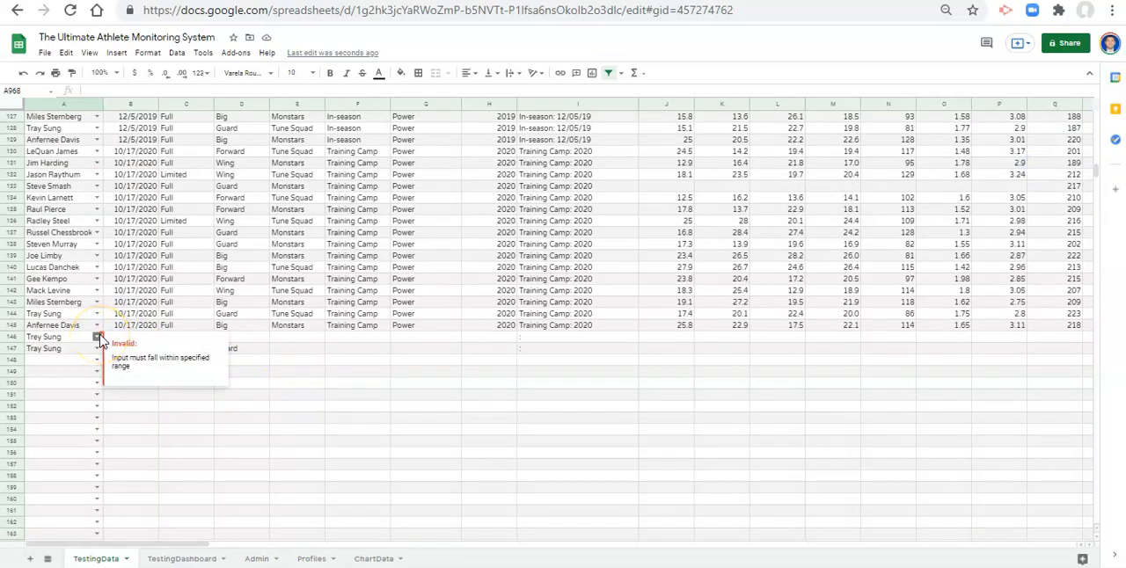
{"action": "left_click", "coordinate": [74, 340]}
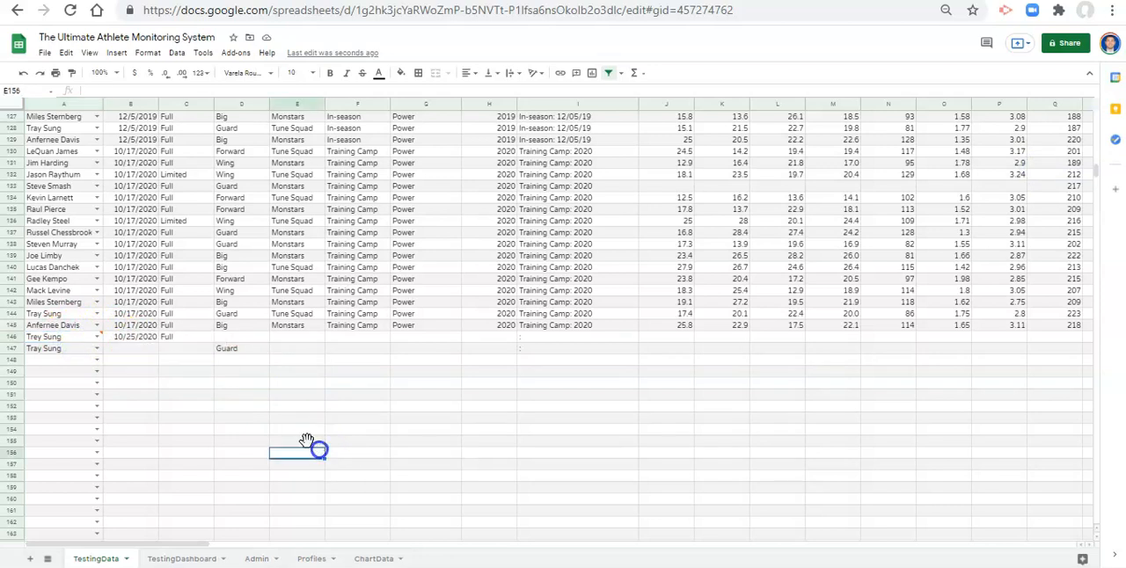
{"action": "left_click", "coordinate": [84, 339]}
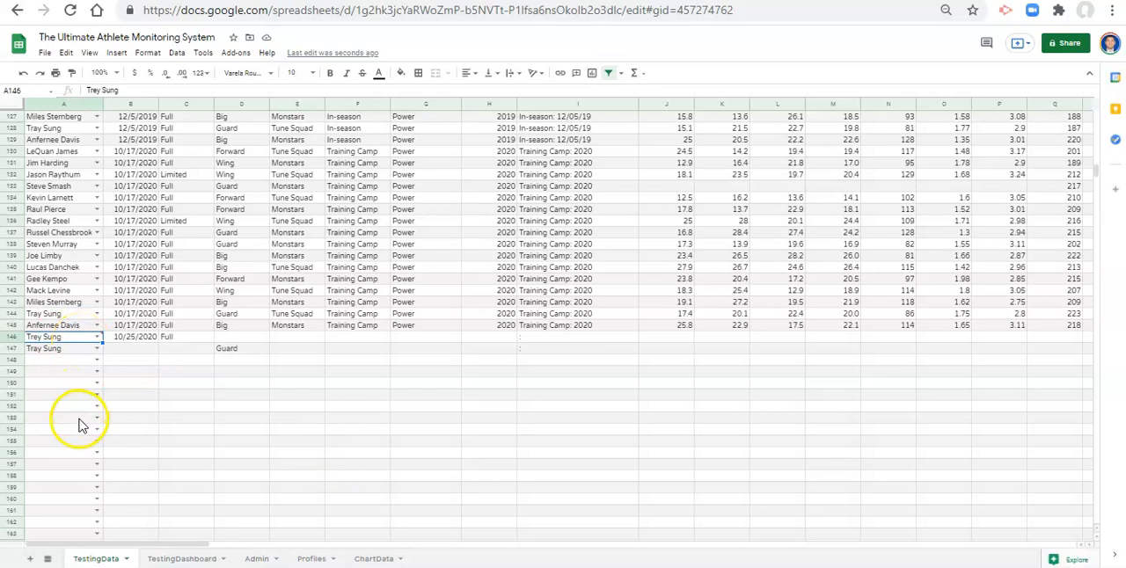
{"action": "key", "text": "Delete"}
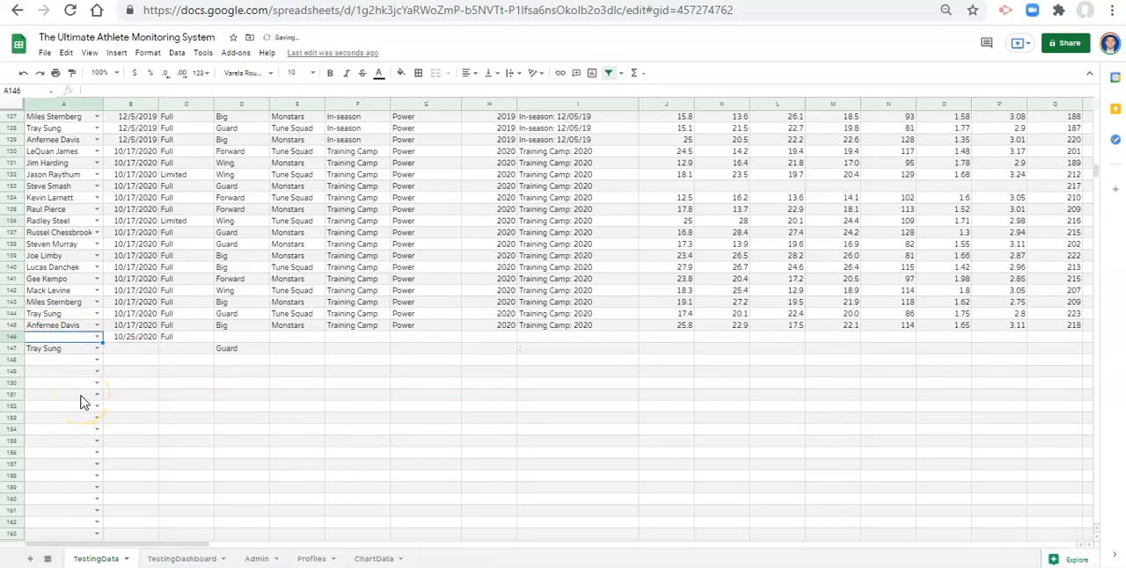
- Test the dropdown cell A146 with a name missing from the Profiles list, check its warning, and clear the entry
{"action": "left_click", "coordinate": [97, 337]}
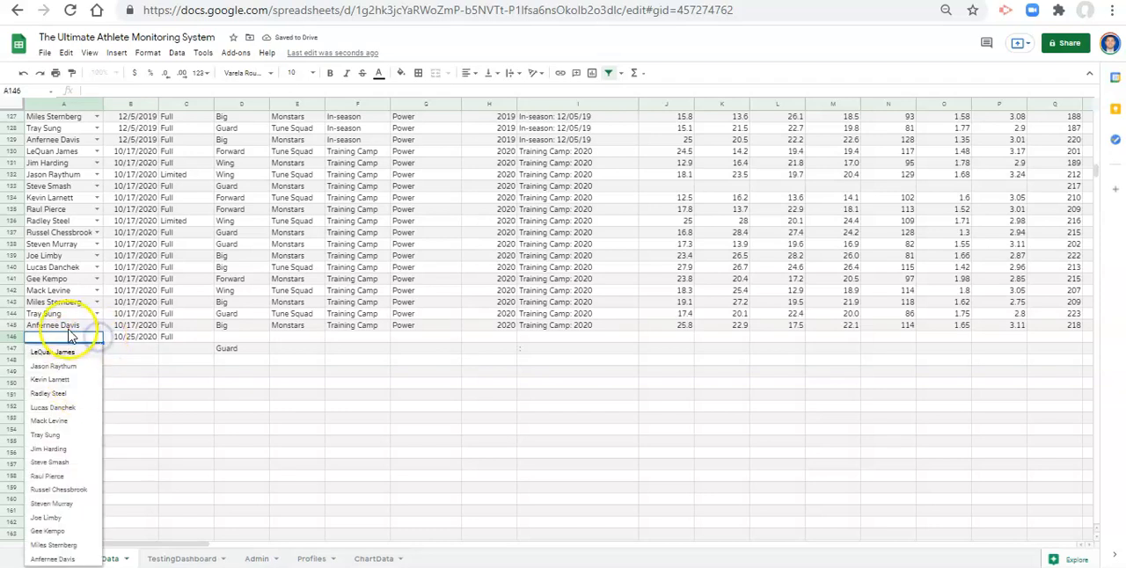
{"action": "type", "text": "adam"}
{"action": "key", "text": "Return"}
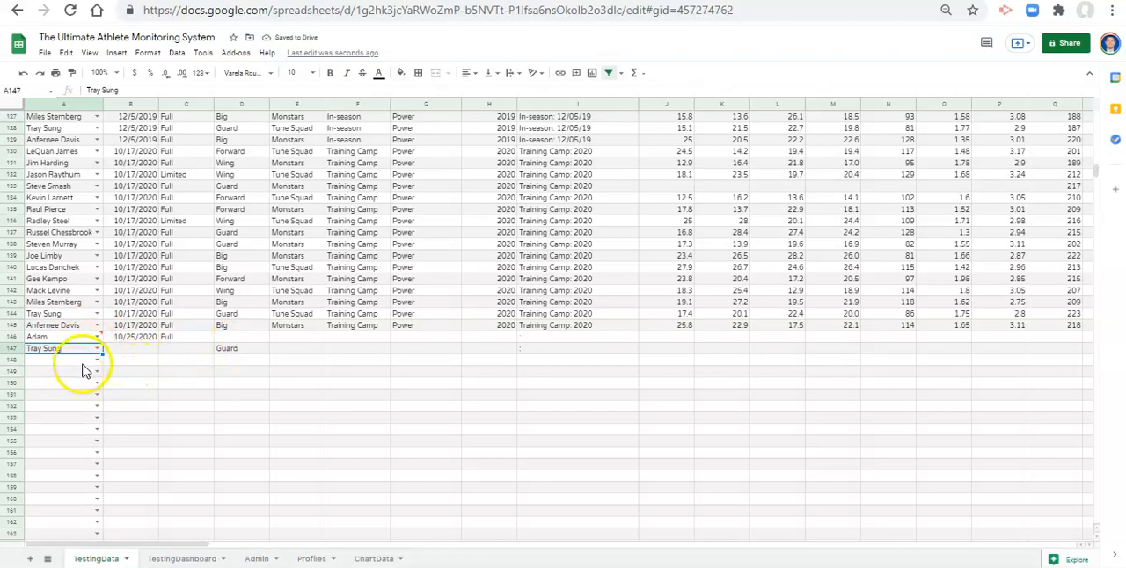
{"action": "mouse_move", "coordinate": [51, 341]}
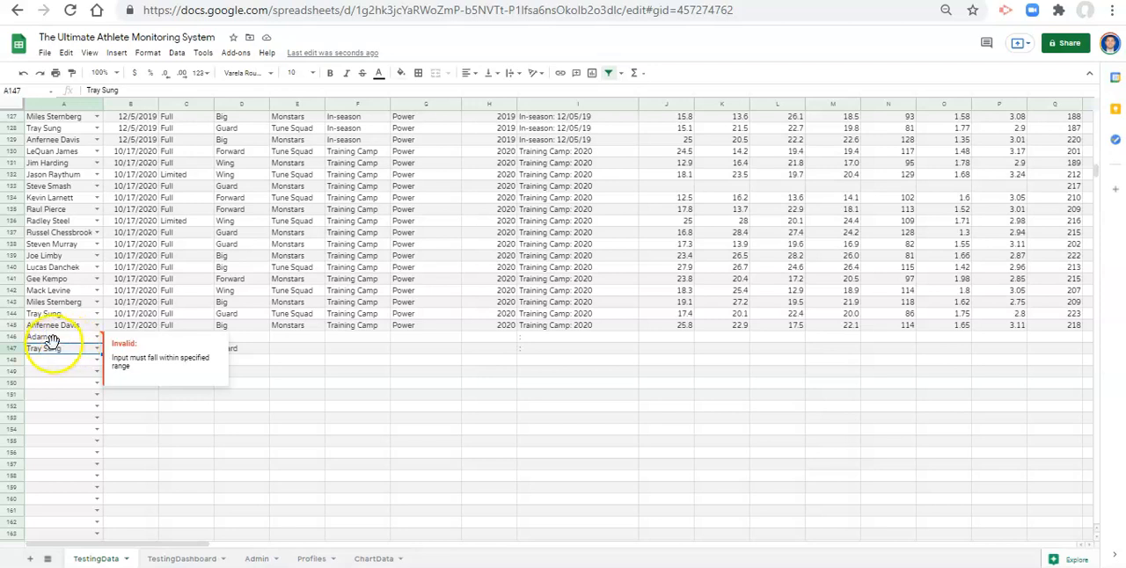
{"action": "left_click", "coordinate": [60, 339]}
{"action": "key", "text": "Delete"}
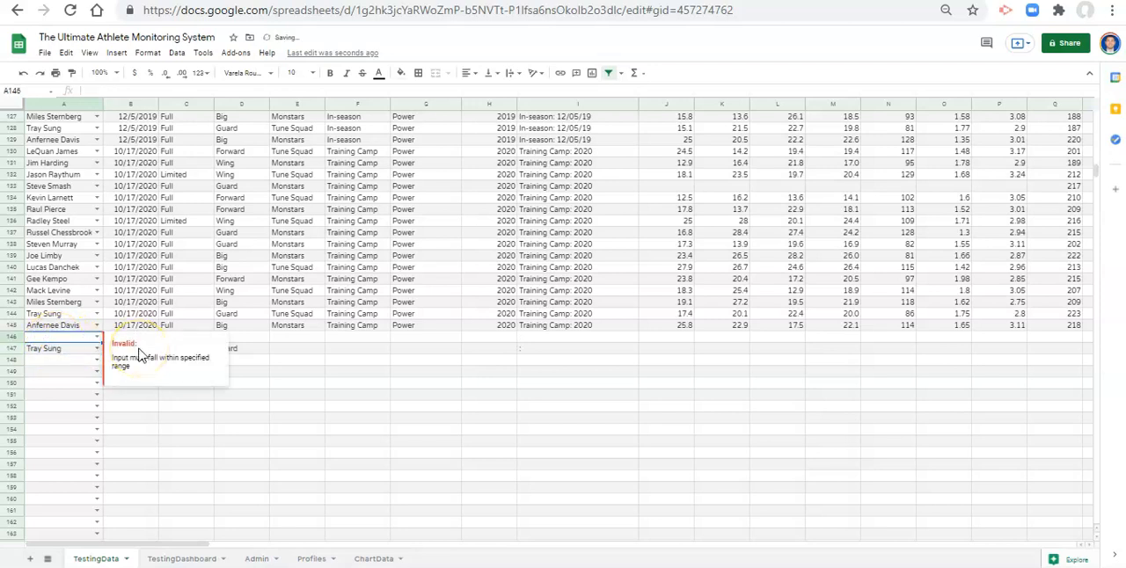
- Change the name validation on A2:A1000 in TestingData to reject invalid input and save the rule
{"action": "left_click", "coordinate": [66, 280]}
{"action": "scroll", "coordinate": [121, 234], "scroll_direction": "up", "scroll_amount": 8}
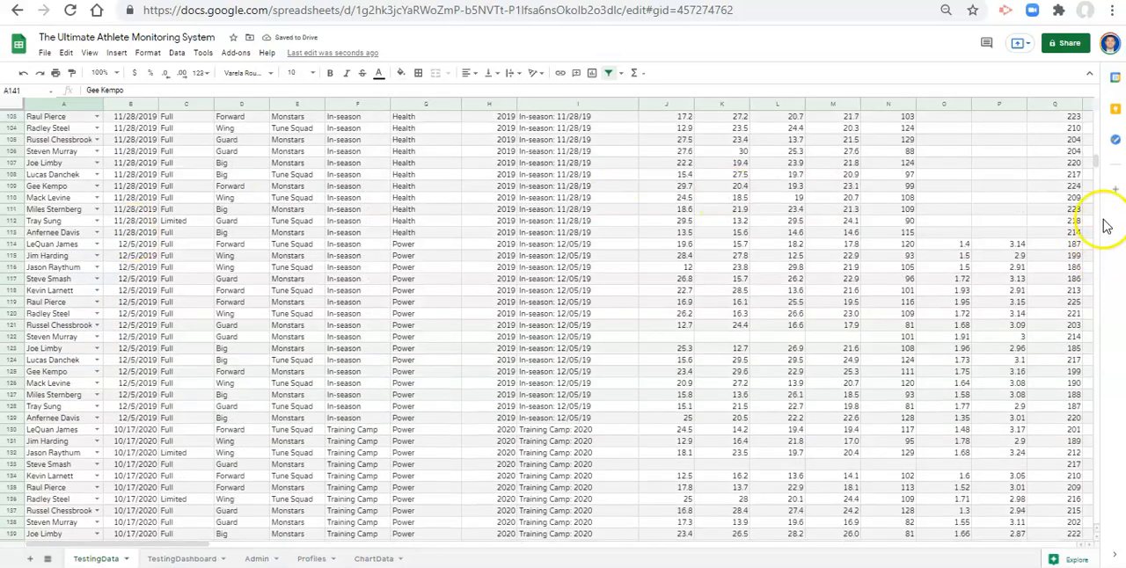
{"action": "left_click_drag", "start_coordinate": [1097, 163], "coordinate": [1096, 98]}
{"action": "left_click", "coordinate": [80, 152]}
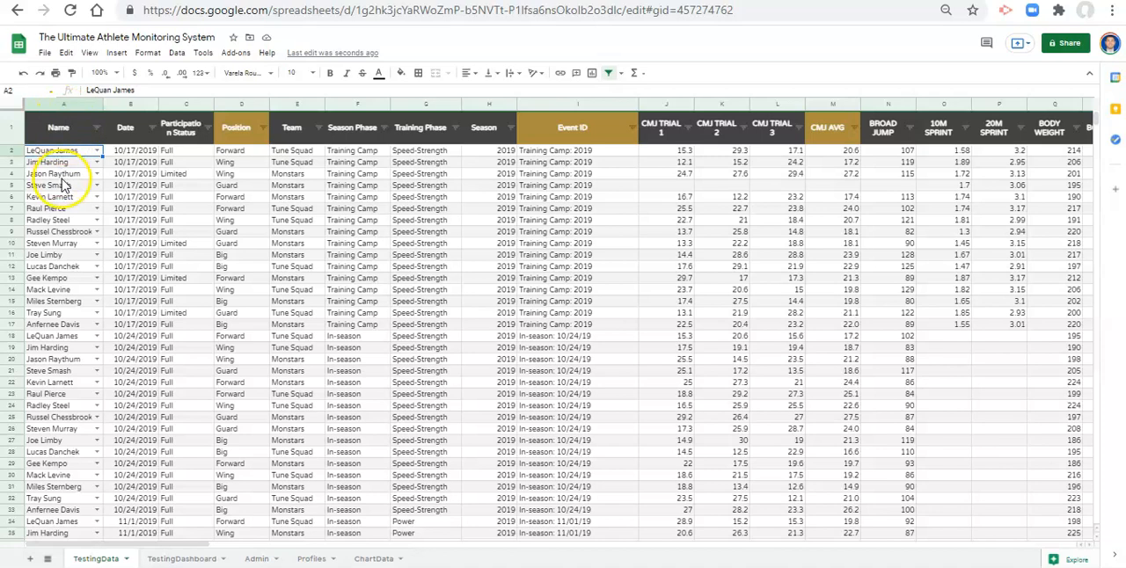
{"action": "key", "text": "ctrl+shift+Down"}
{"action": "key", "text": "ctrl+shift+Down"}
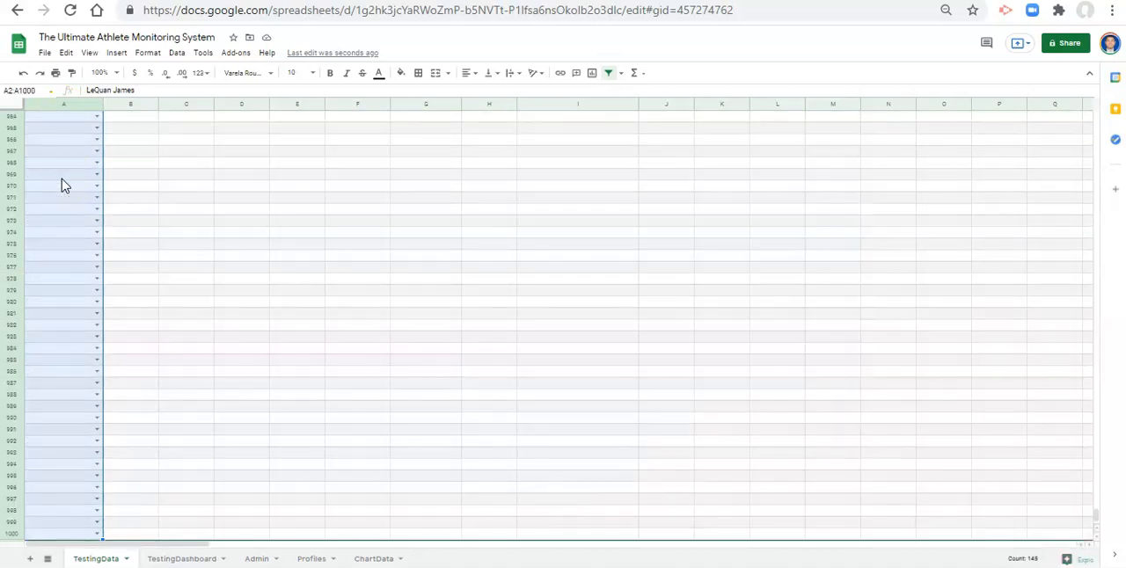
{"action": "left_click", "coordinate": [177, 52]}
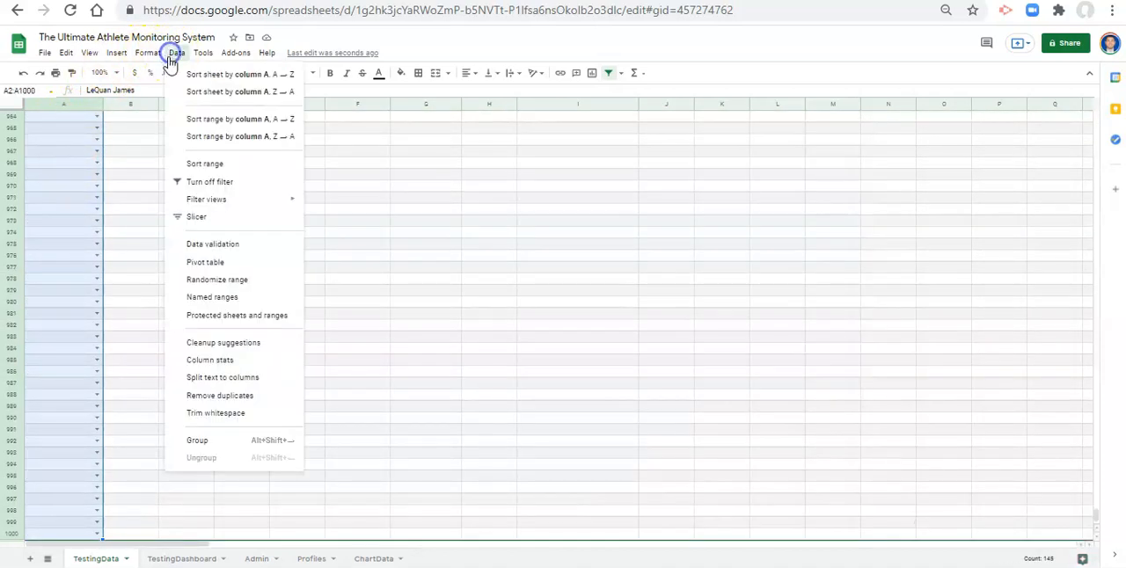
{"action": "left_click", "coordinate": [233, 243]}
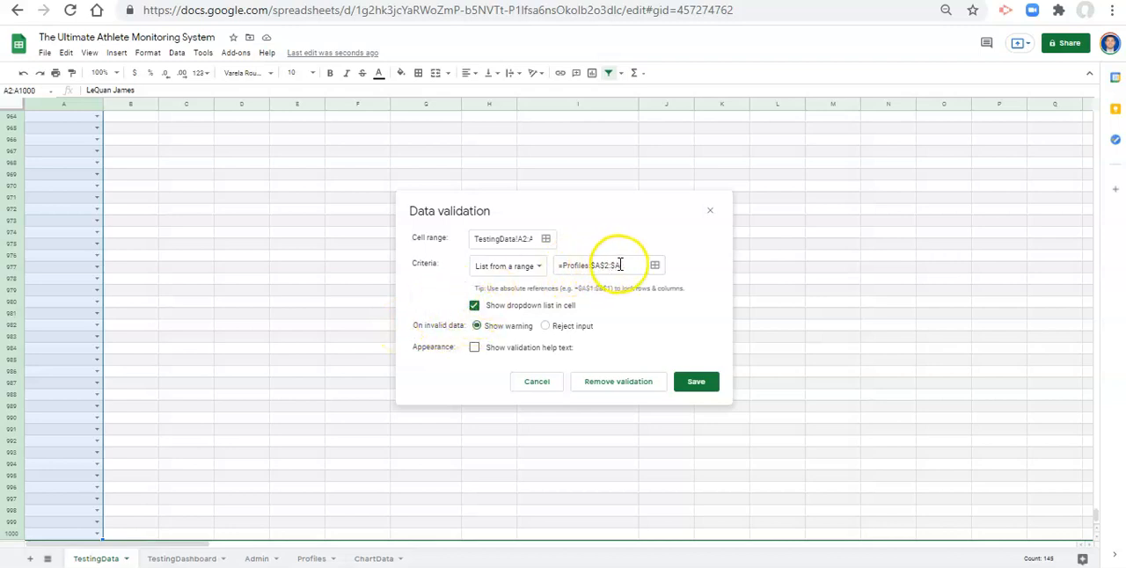
{"action": "left_click", "coordinate": [546, 326]}
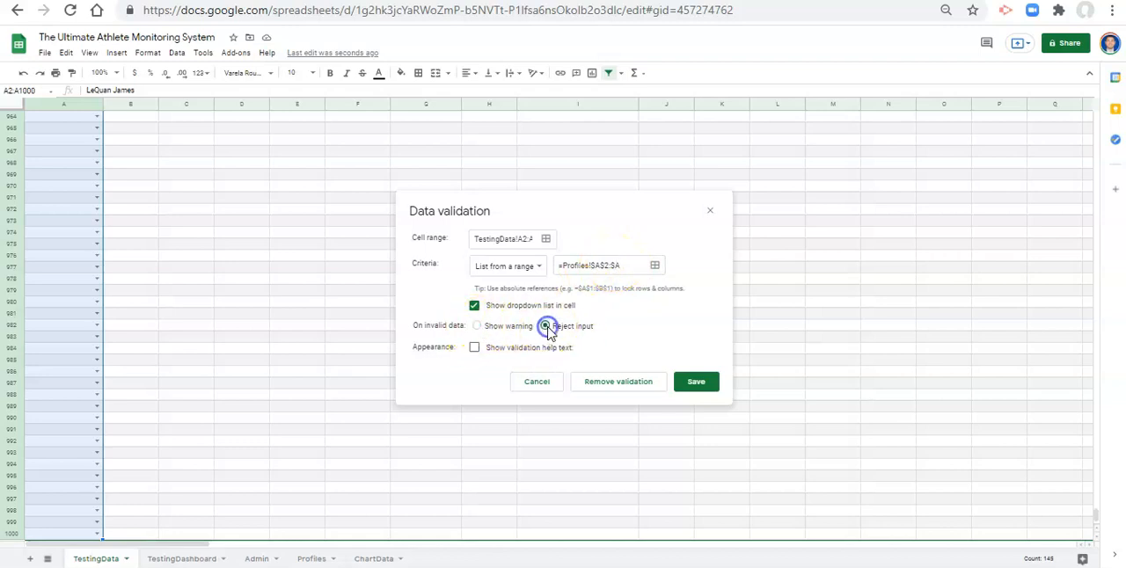
{"action": "left_click", "coordinate": [695, 381]}
- Test the rejection rule by entering a name missing from the Profiles list in A146, and dismiss the alert
{"action": "left_click_drag", "start_coordinate": [1097, 515], "coordinate": [1053, 160]}
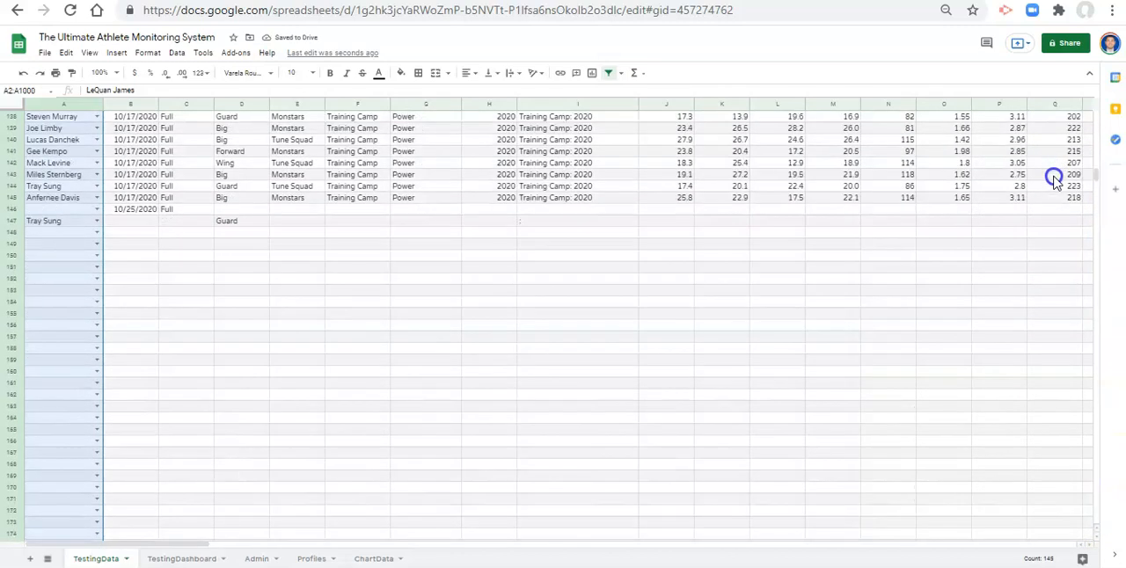
{"action": "left_click", "coordinate": [64, 209]}
{"action": "type", "text": "Adam"}
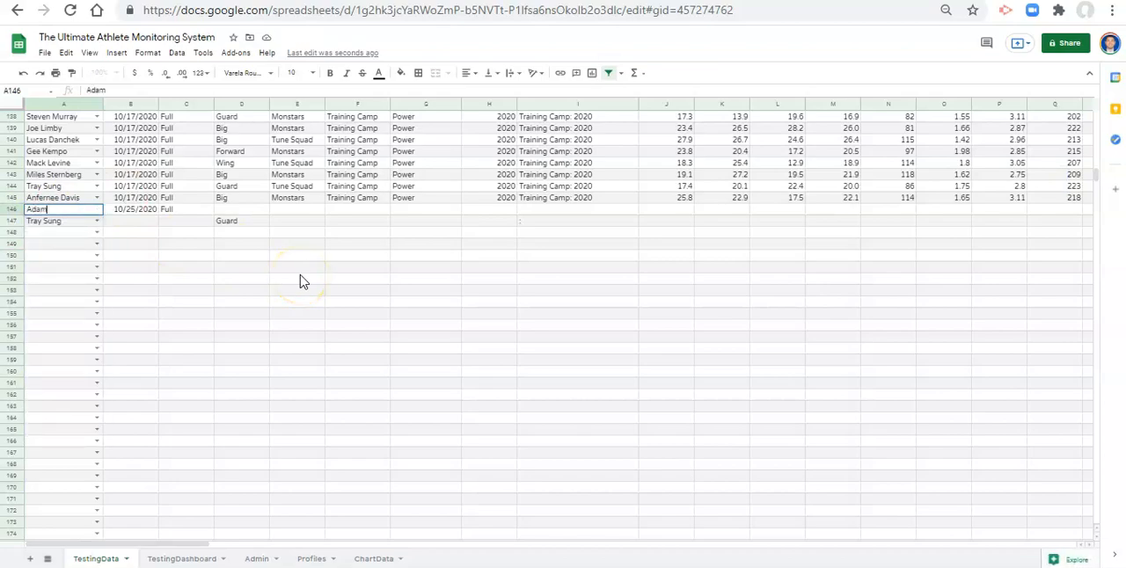
{"action": "key", "text": "Return"}
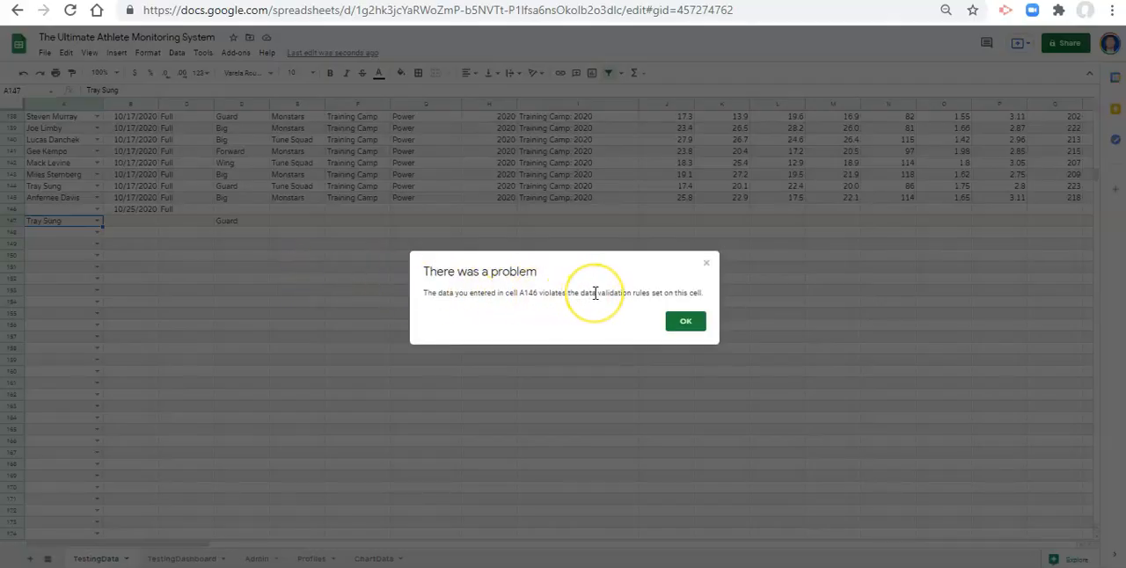
{"action": "left_click", "coordinate": [688, 323]}
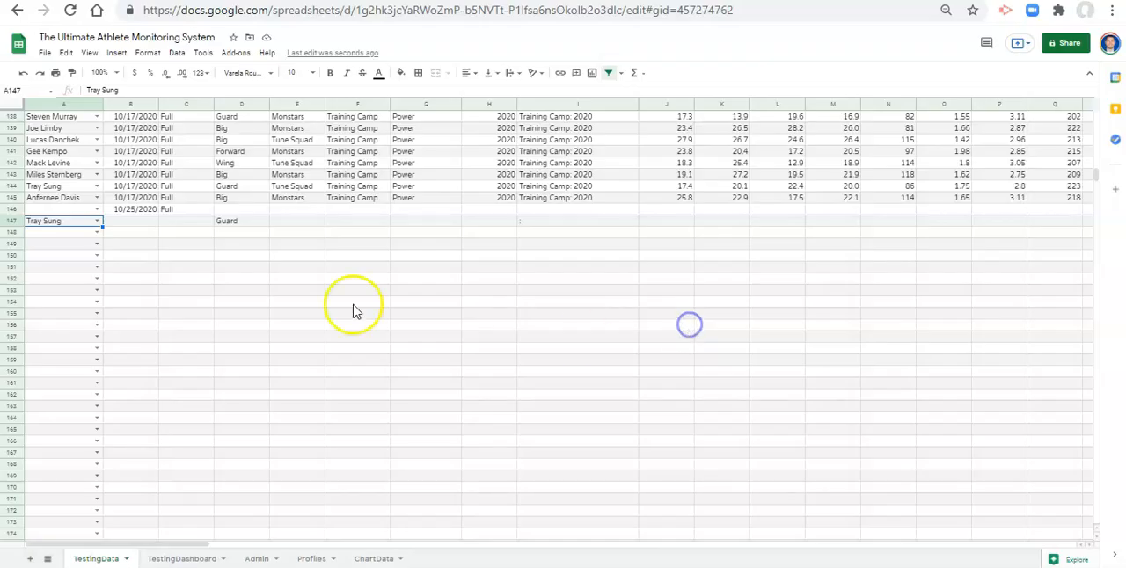
{"action": "left_click", "coordinate": [72, 213]}
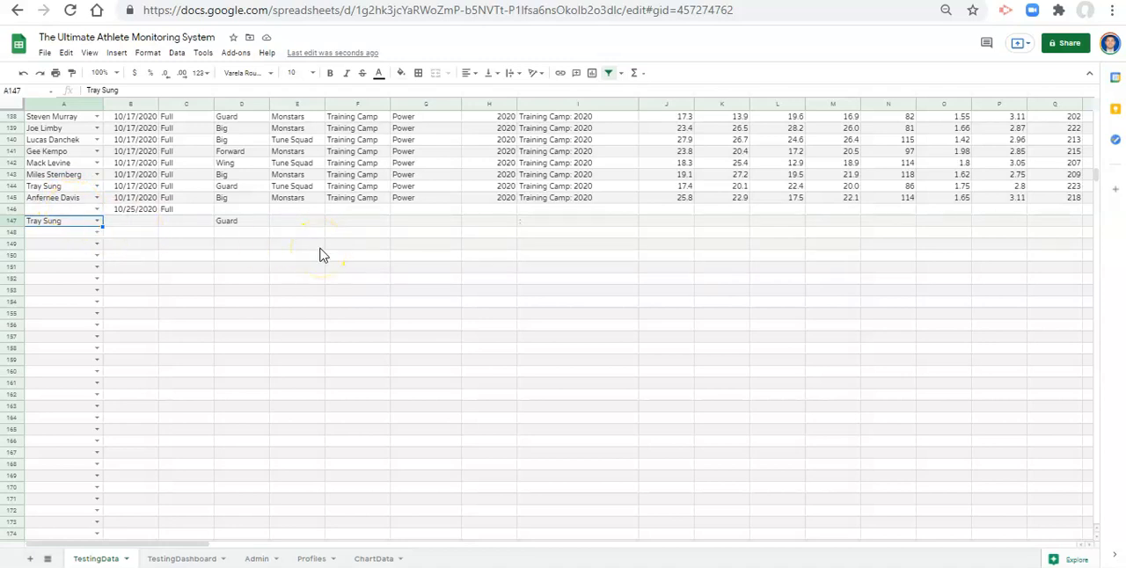
- Examine the Date criteria and their comparison options in the data validation for B2, and close it without saving
{"action": "scroll", "coordinate": [1060, 282], "scroll_direction": "up", "scroll_amount": 3}
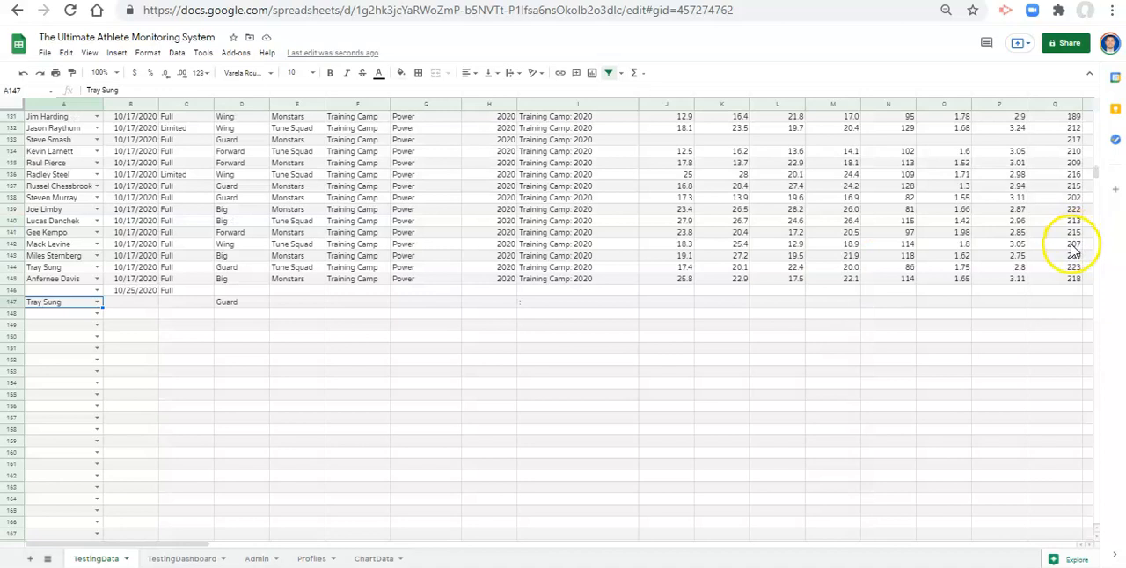
{"action": "left_click_drag", "start_coordinate": [1096, 173], "coordinate": [1091, 110]}
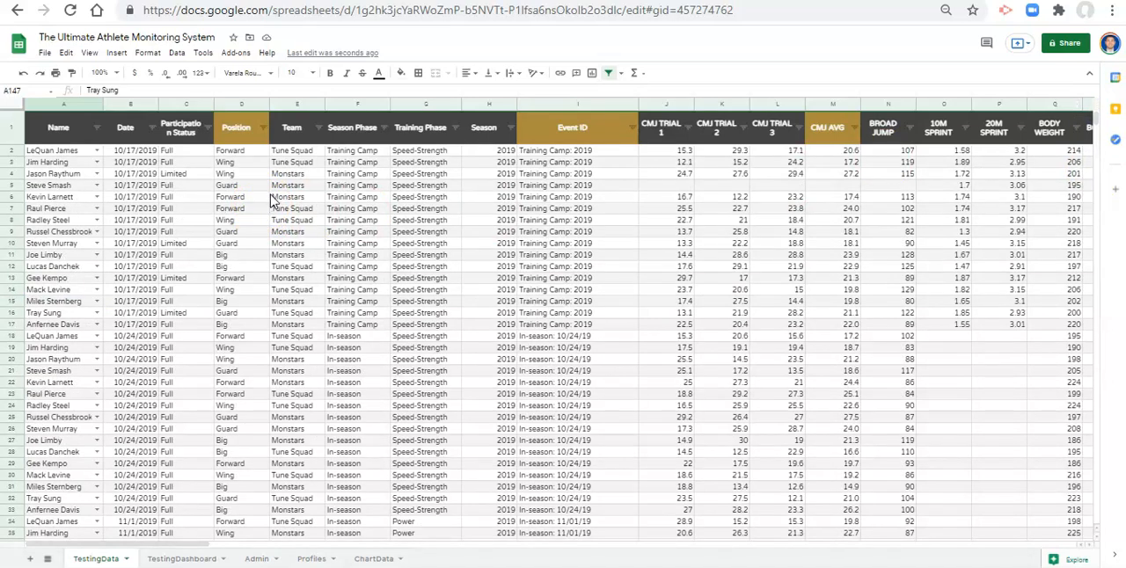
{"action": "left_click", "coordinate": [149, 153]}
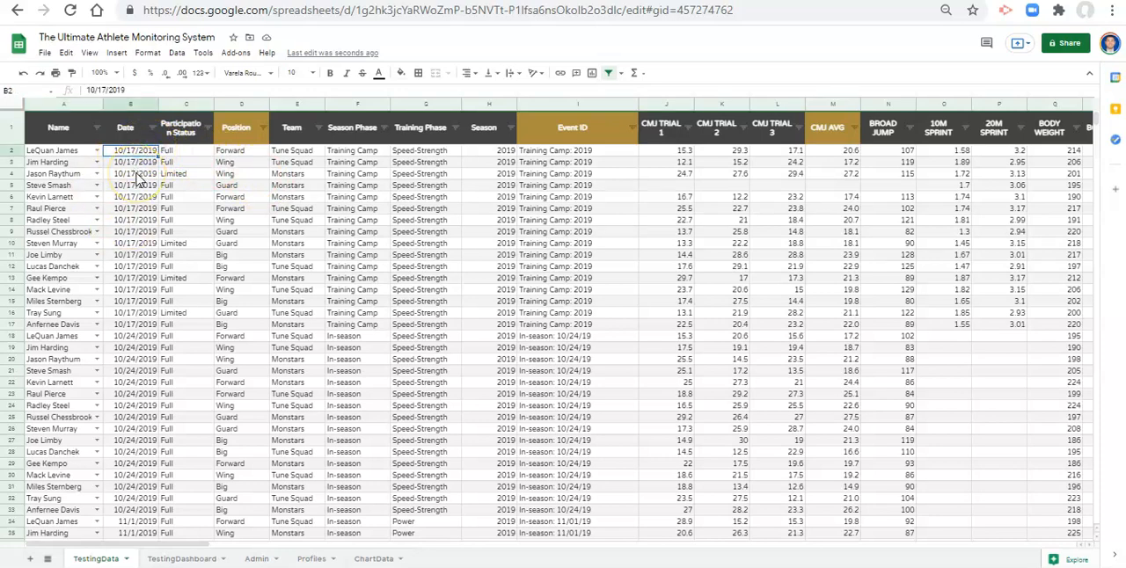
{"action": "left_click", "coordinate": [177, 53]}
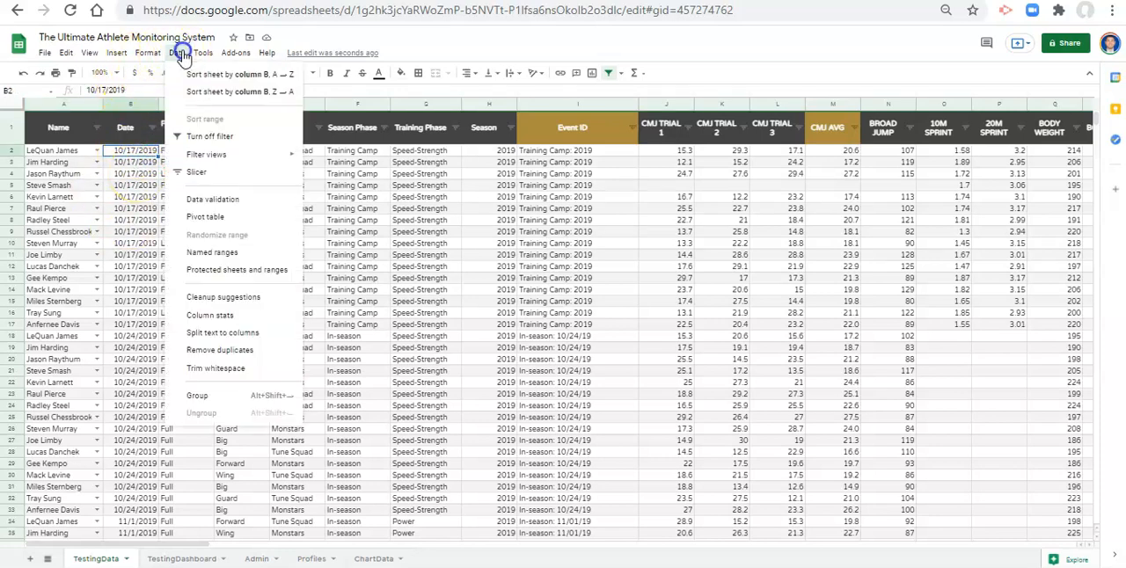
{"action": "left_click", "coordinate": [236, 204]}
{"action": "left_click", "coordinate": [535, 276]}
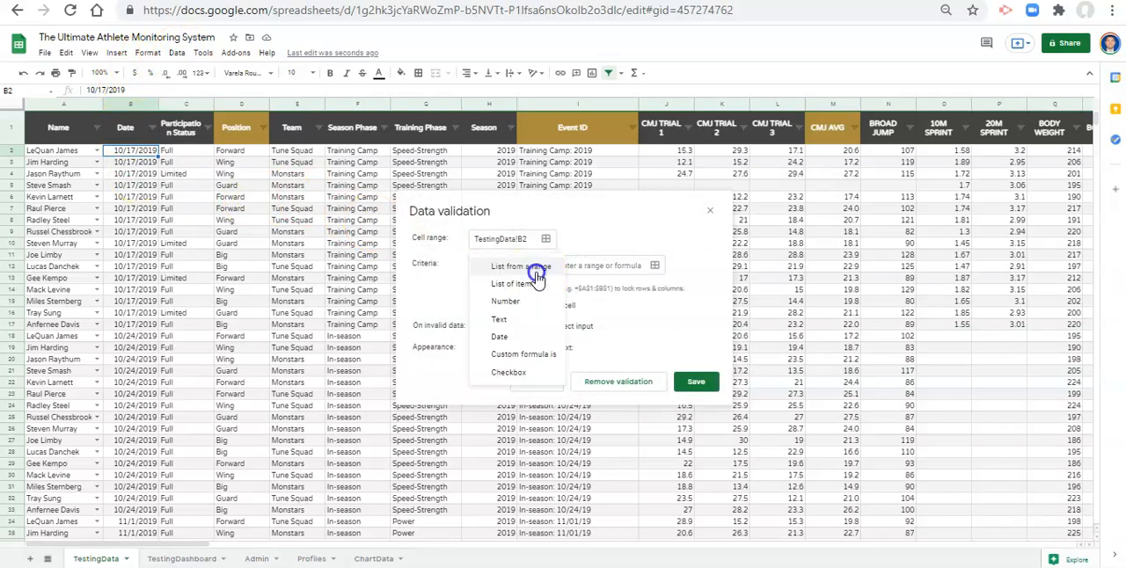
{"action": "left_click", "coordinate": [529, 343]}
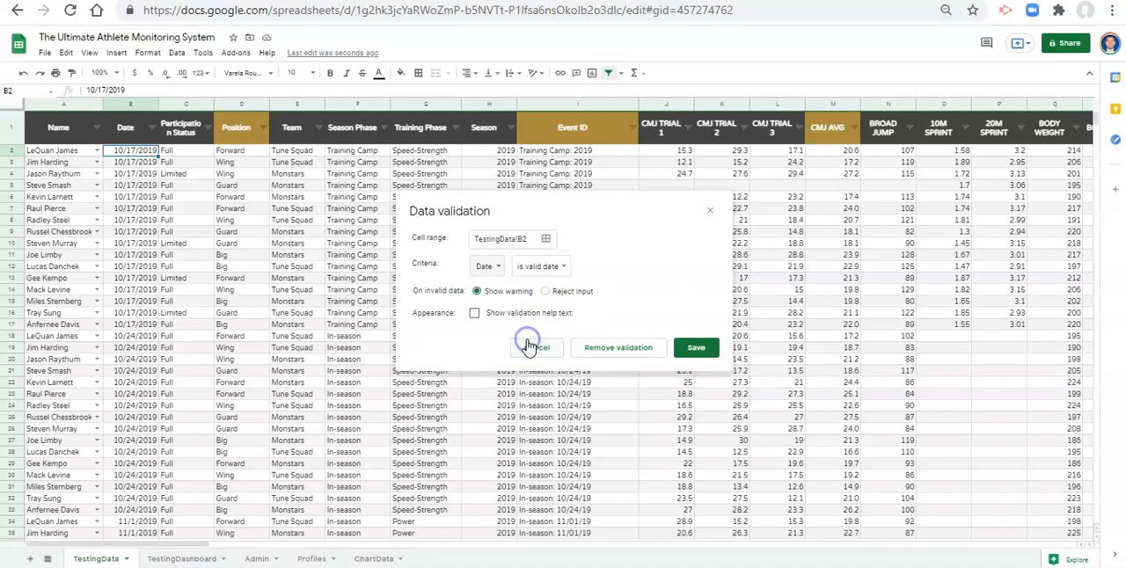
{"action": "left_click", "coordinate": [546, 271]}
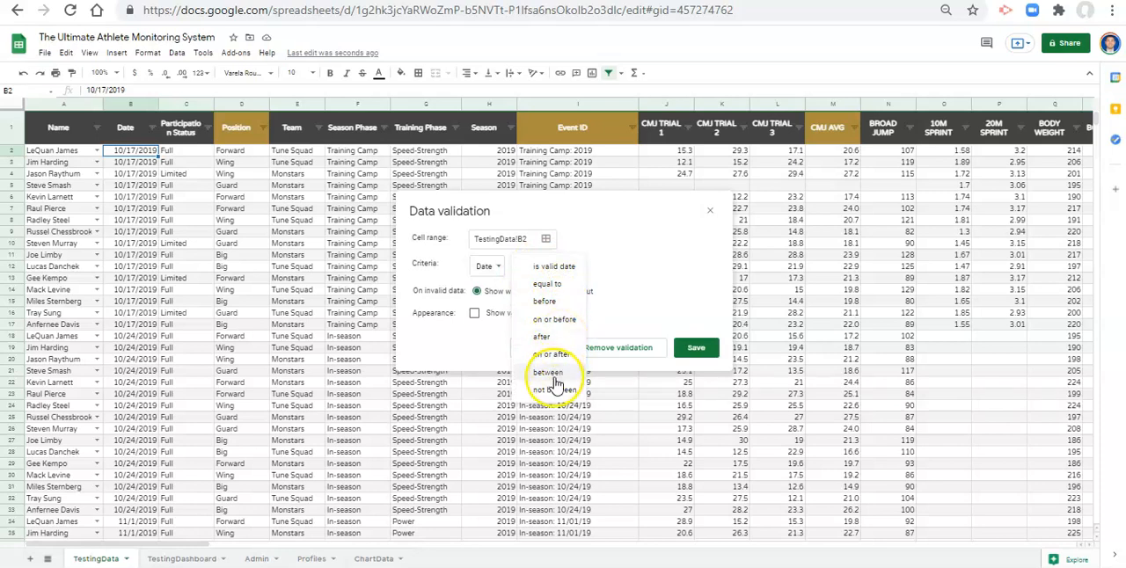
{"action": "left_click", "coordinate": [651, 266]}
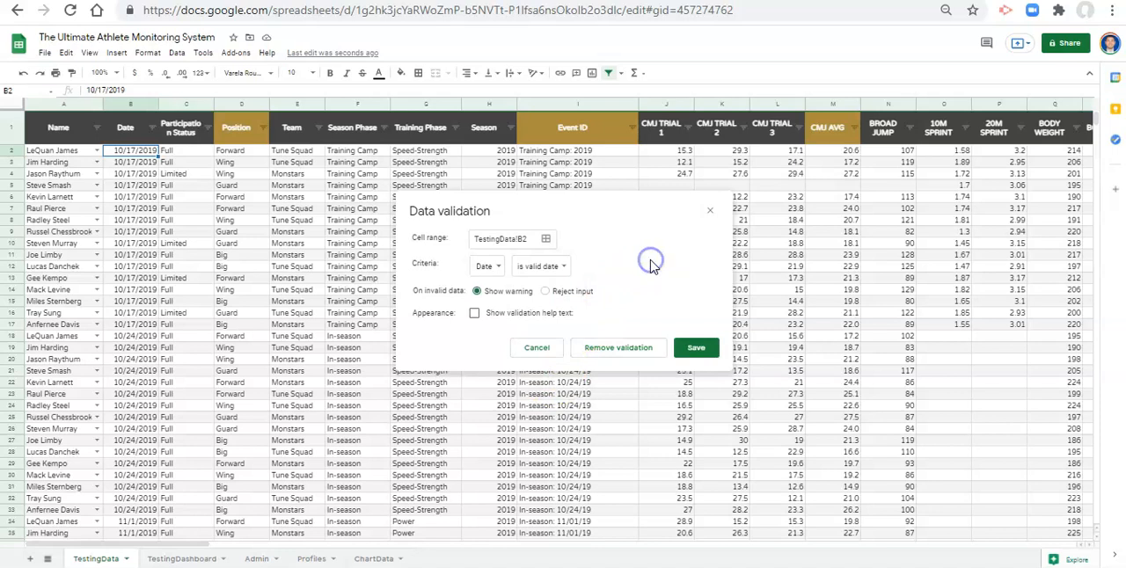
{"action": "left_click", "coordinate": [711, 213]}
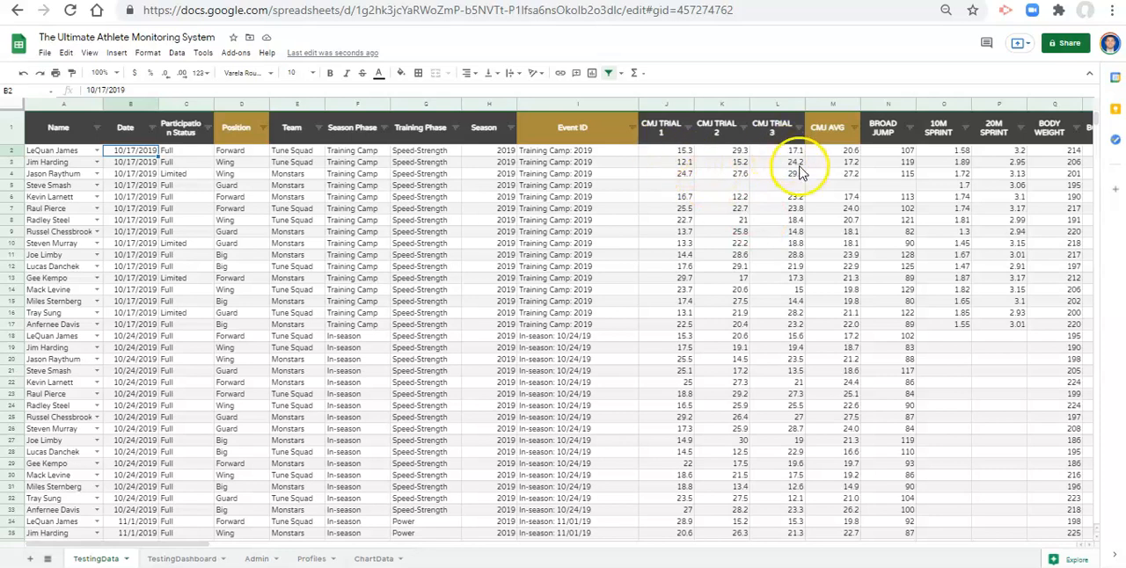
- Try a Number validation rule with between limits on the first CMJ TRIAL 1 value in J2, and cancel it
{"action": "left_click", "coordinate": [677, 151]}
{"action": "left_click", "coordinate": [172, 53]}
{"action": "left_click", "coordinate": [245, 202]}
{"action": "left_click", "coordinate": [519, 266]}
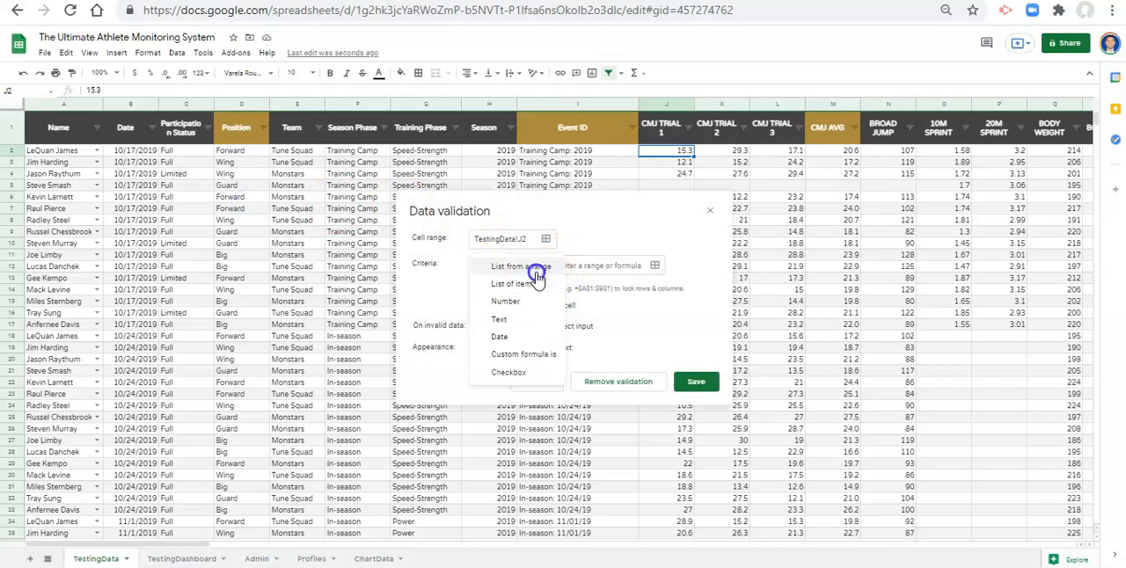
{"action": "left_click", "coordinate": [525, 310]}
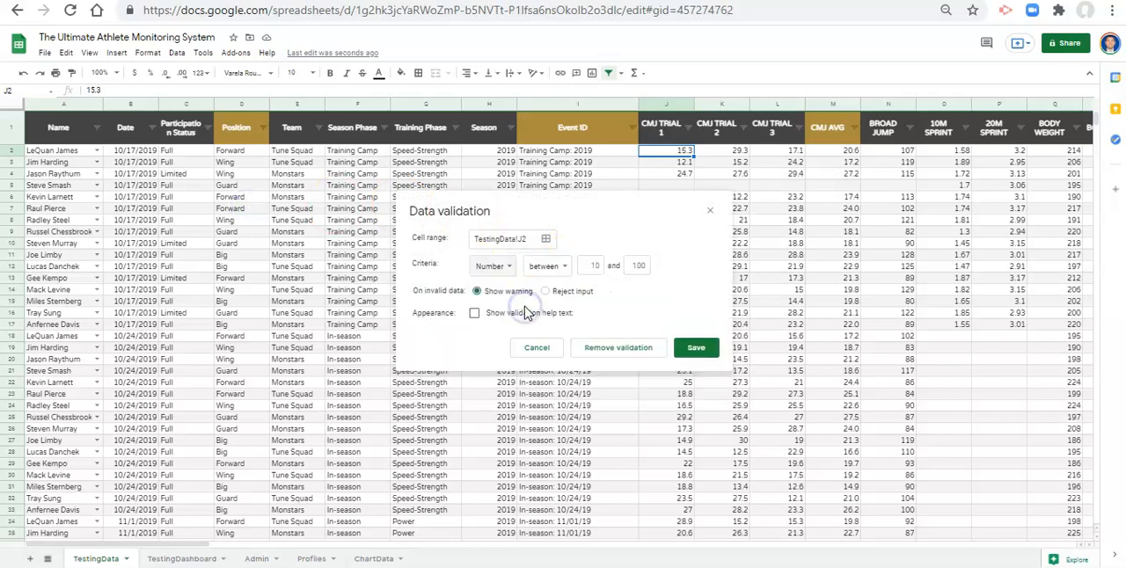
{"action": "left_click", "coordinate": [595, 265]}
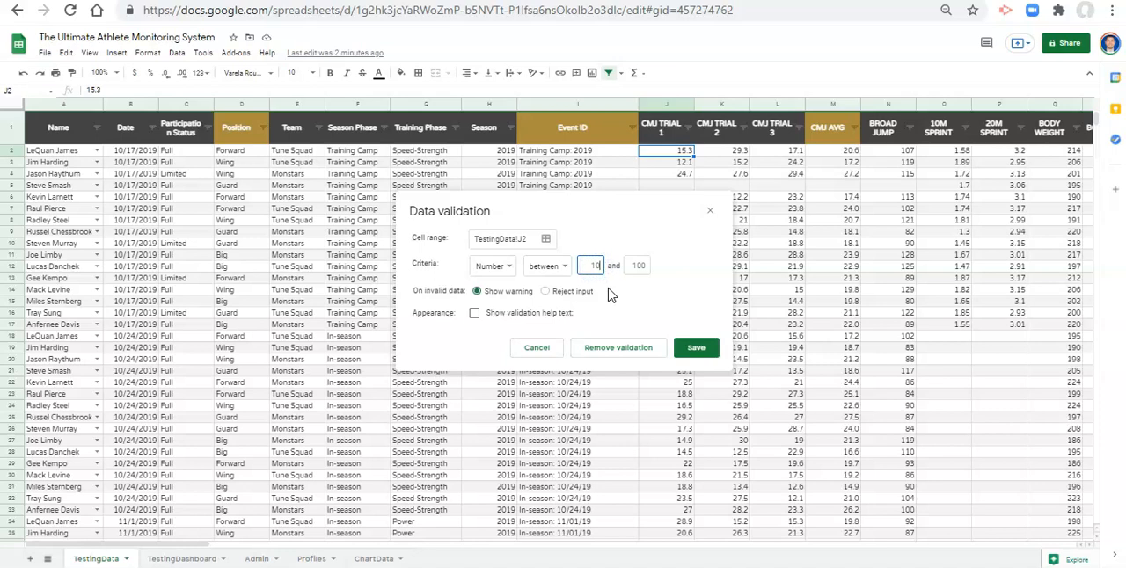
{"action": "key", "text": "Tab"}
{"action": "type", "text": "5"}
{"action": "left_click", "coordinate": [539, 348]}
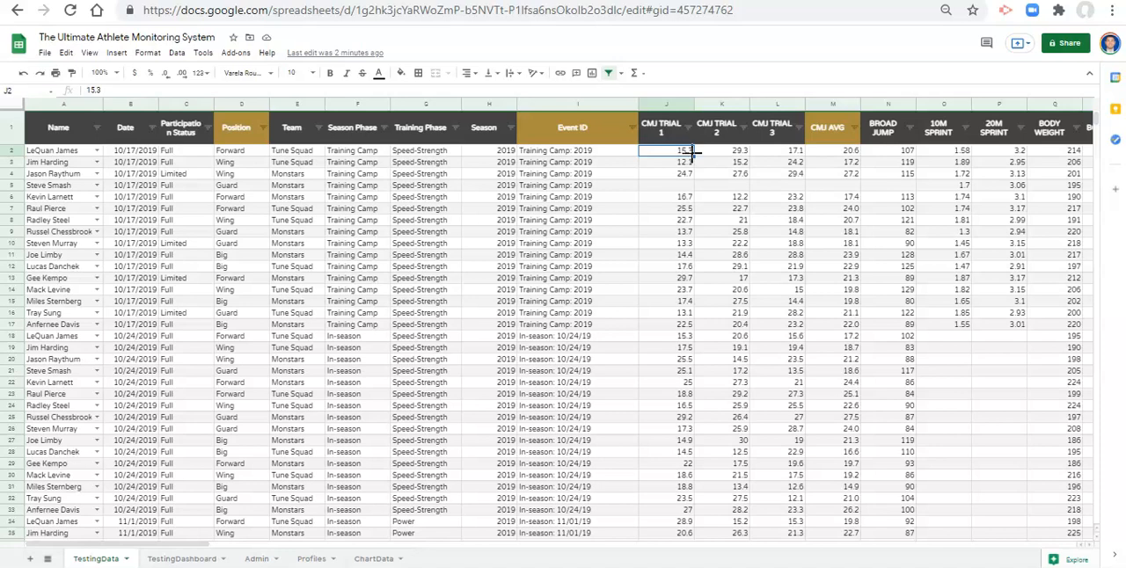
{"action": "left_click_drag", "start_coordinate": [692, 153], "coordinate": [683, 181]}
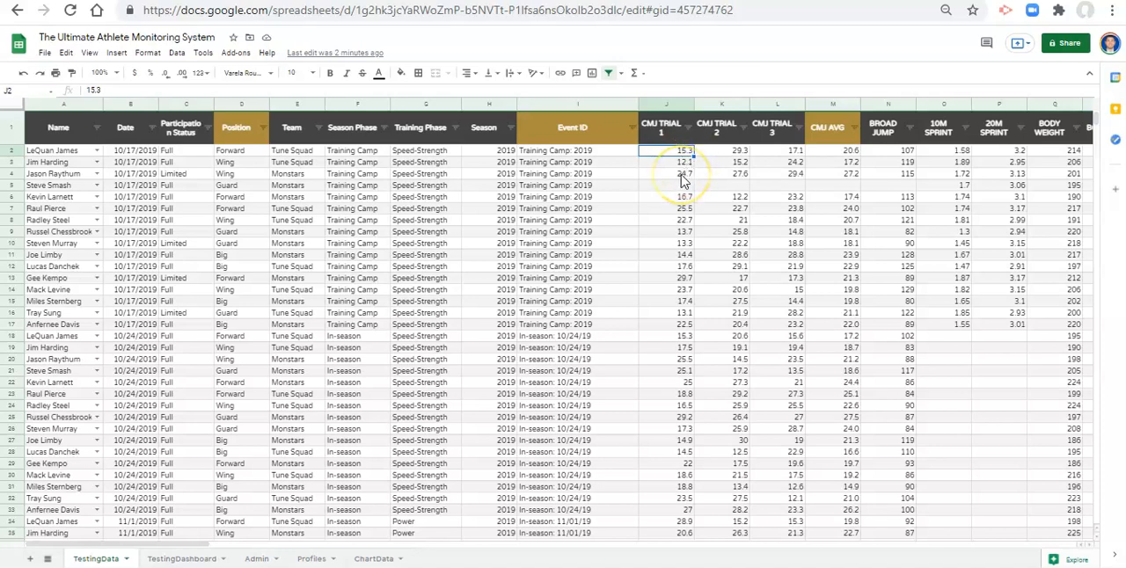